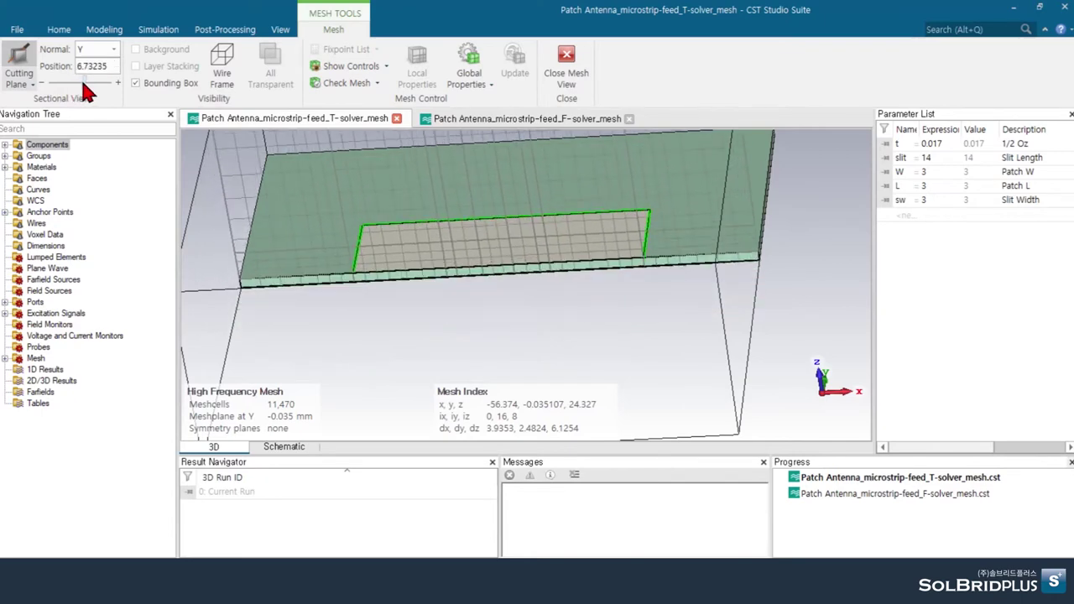
Step: Inspect the mesh on the Y section, then switch the cutting plane normal to X and move its position to 5.5
left_click_drag(750, 269, 640, 294)
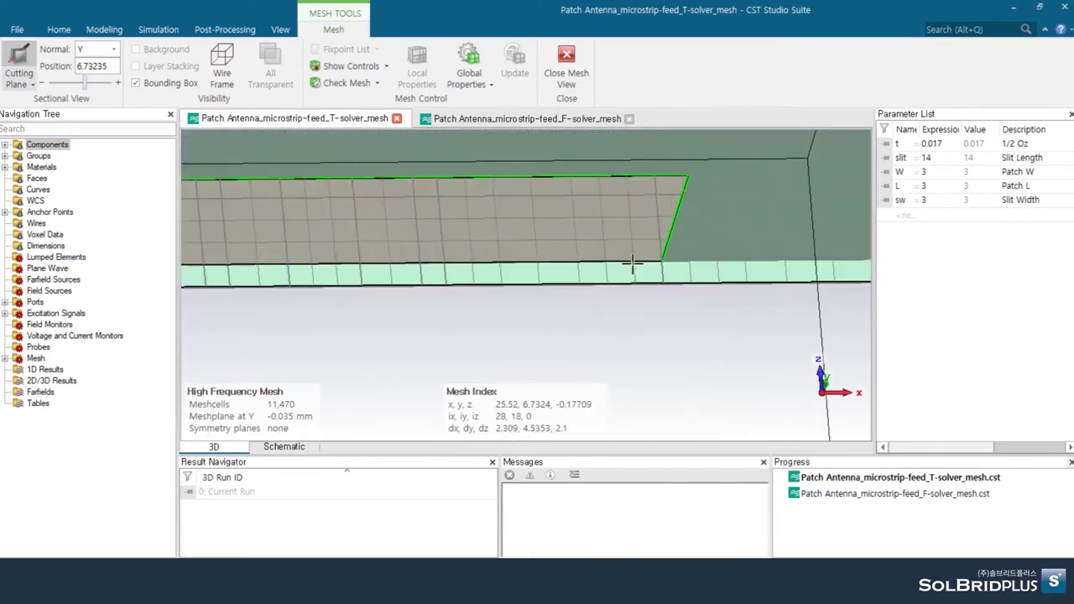
left_click(112, 50)
left_click(105, 65)
left_click_drag(420, 271, 366, 315)
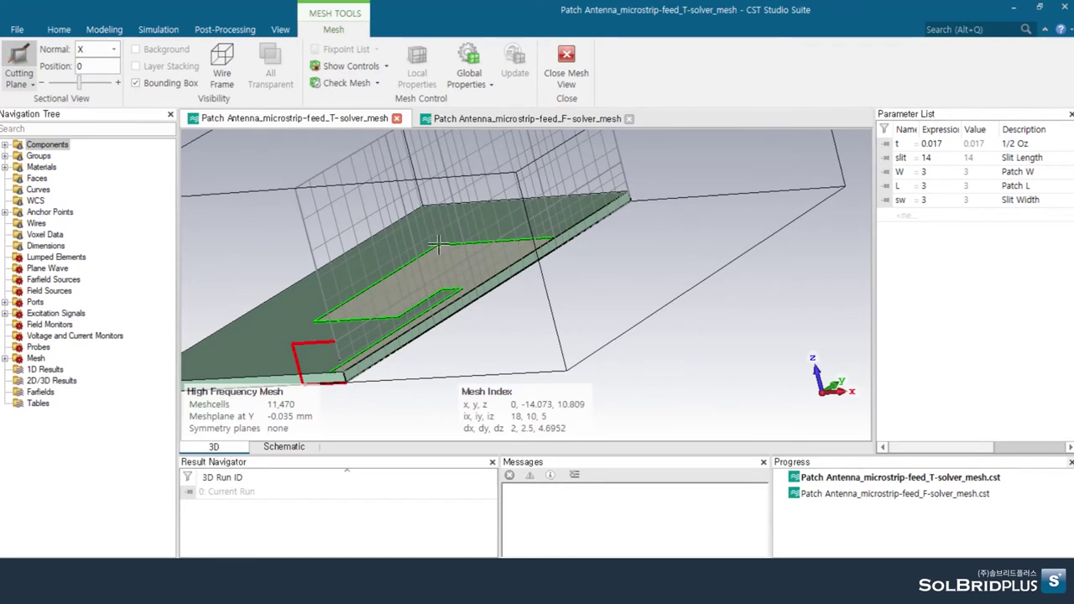
mouse_move(77, 80)
left_mouse_down()
mouse_move(60, 79)
mouse_move(80, 79)
left_mouse_up()
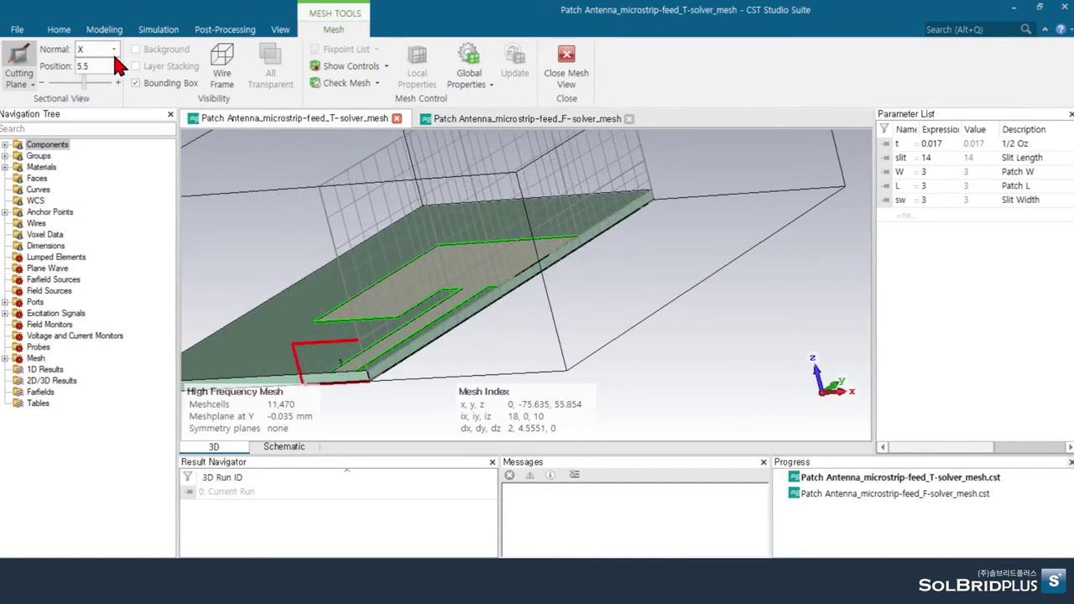
Step: Change the cutting plane normal to Z and move its position down to 2.00567, near the substrate
left_click(114, 50)
left_click(94, 88)
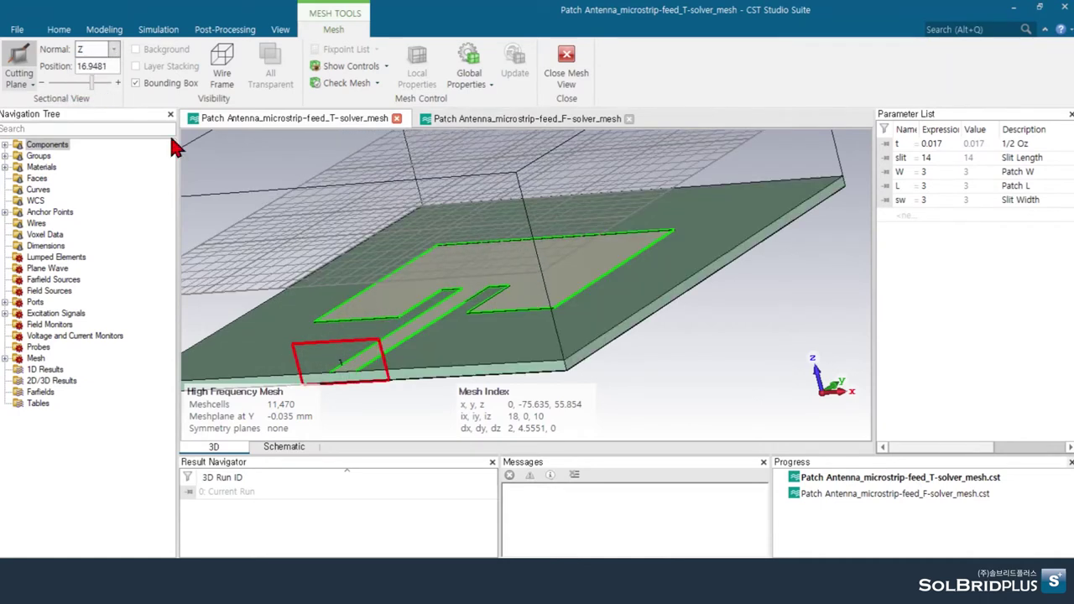
key("space")
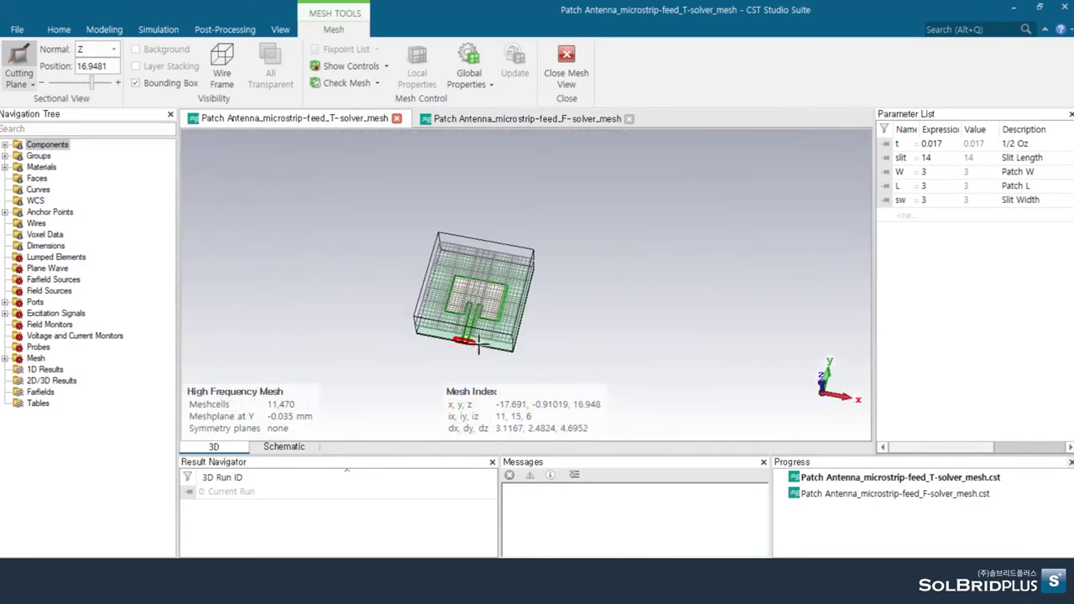
left_click_drag(89, 82, 60, 85)
scroll(478, 297, "up", 3)
scroll(479, 296, "down", 6)
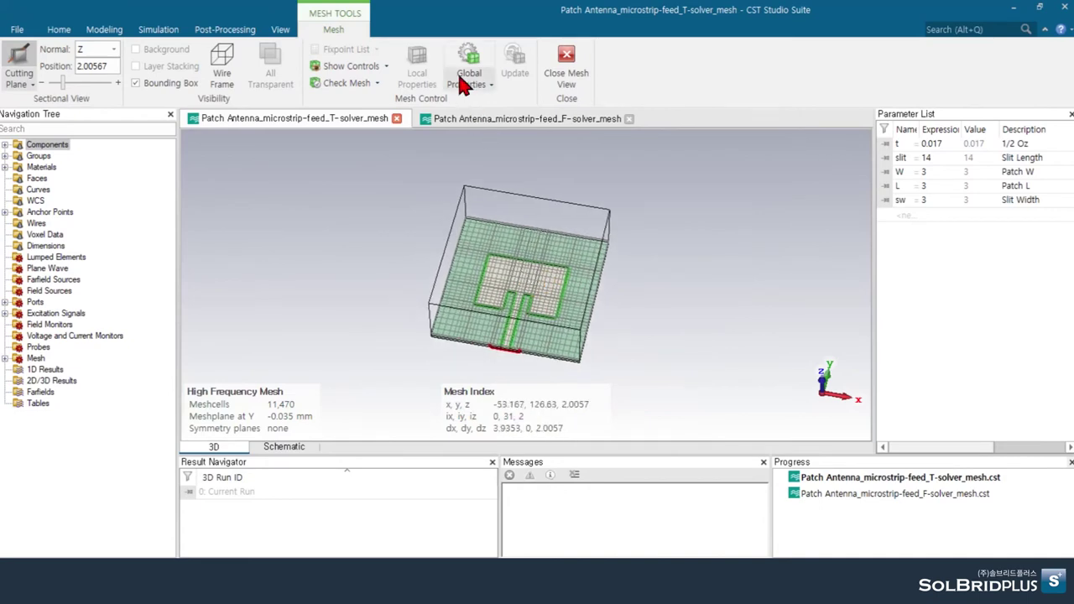
Step: Examine the hexahedral mesh lines around the patch edges, the two slits and the feed line on the Z section
left_click_drag(624, 281, 541, 304)
scroll(540, 303, "up", 2)
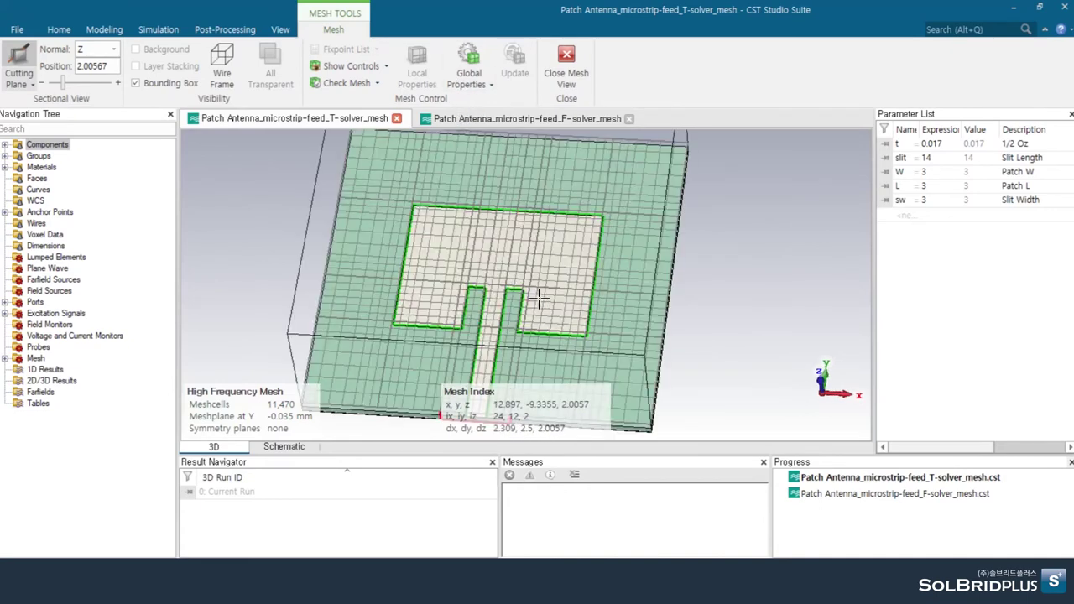
scroll(519, 325, "up", 5)
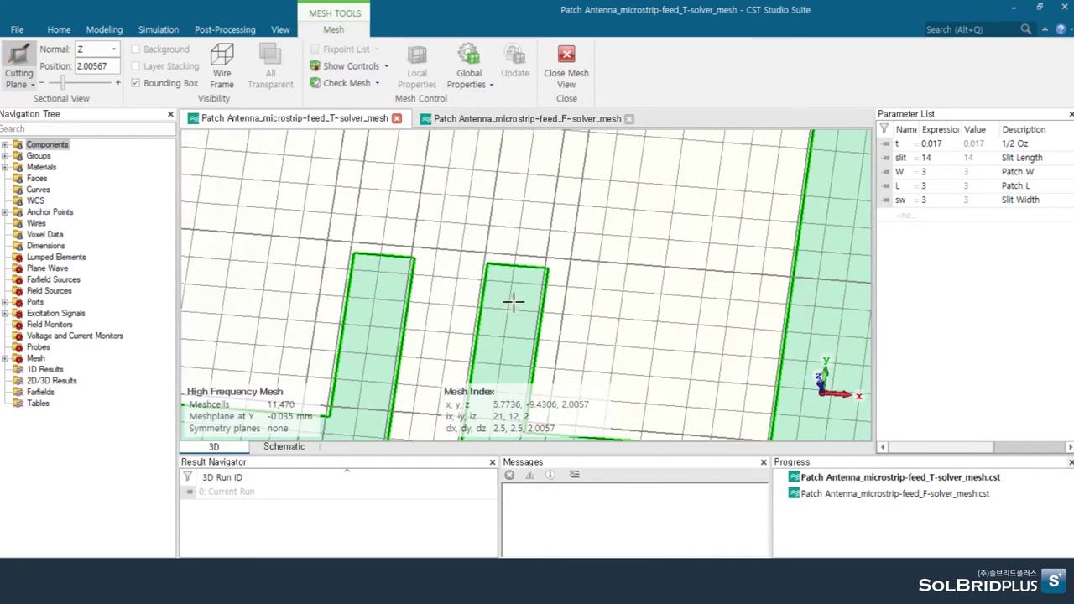
key("space")
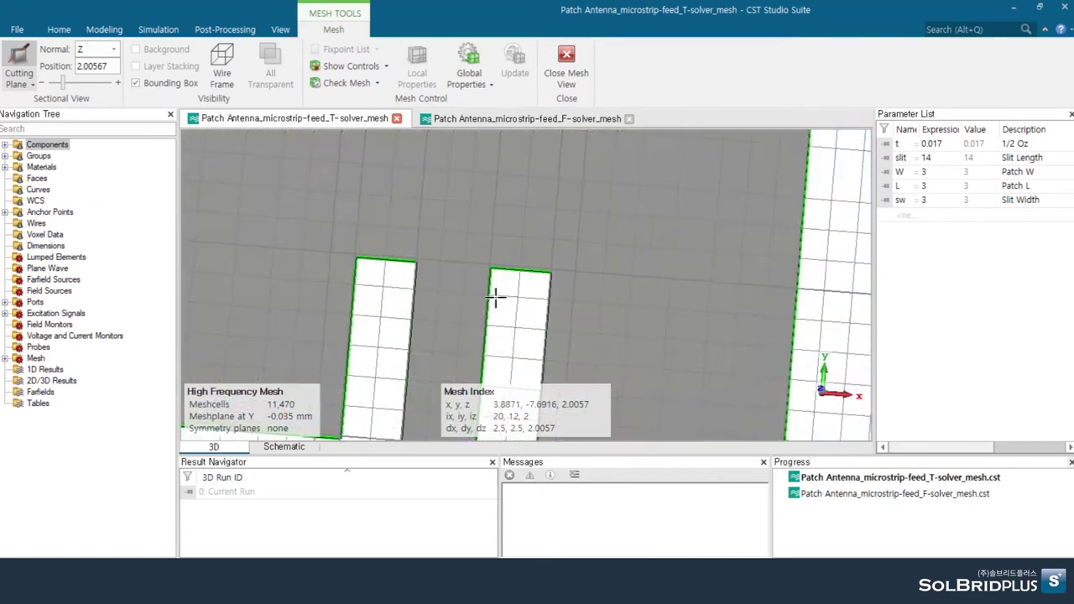
scroll(475, 295, "down", 4)
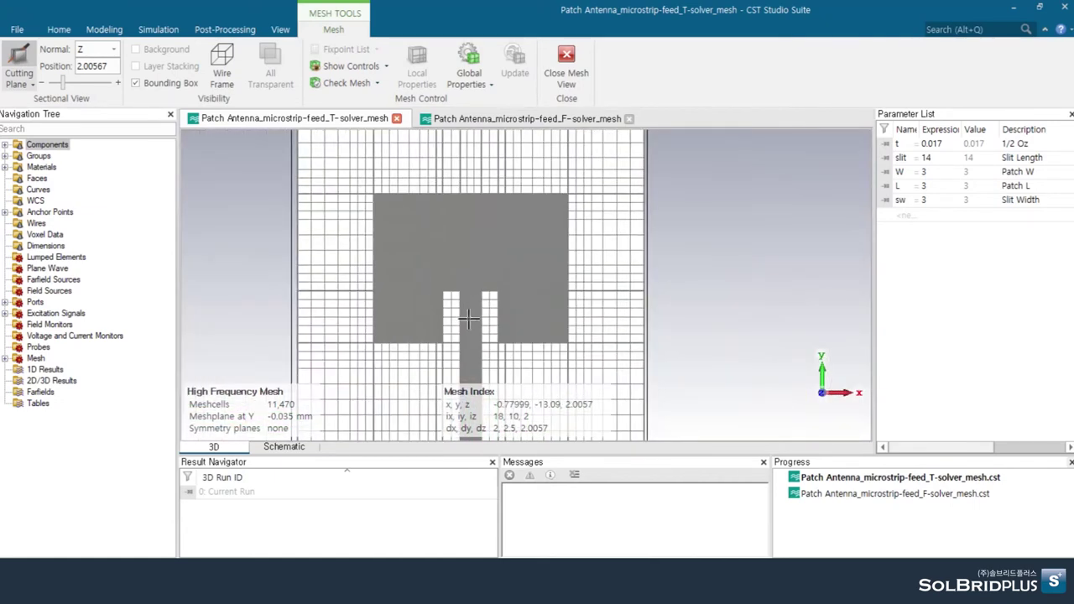
scroll(454, 306, "down", 2)
scroll(488, 334, "up", 3)
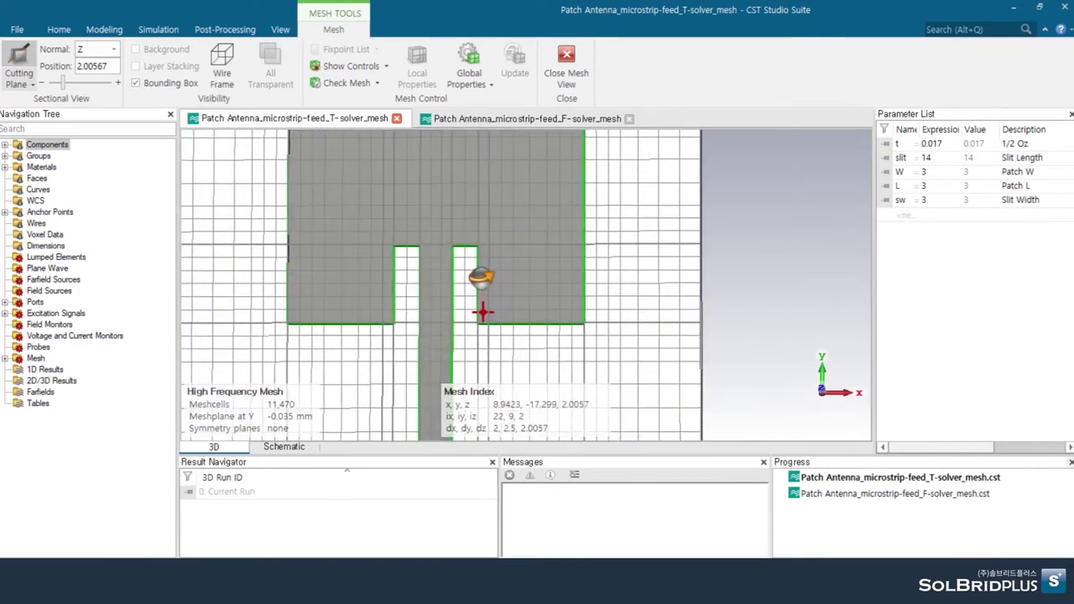
left_click_drag(677, 316, 659, 319)
Step: Open the global mesh properties, set the near-to-model cells per wavelength to 20 and update the mesh
left_click(470, 69)
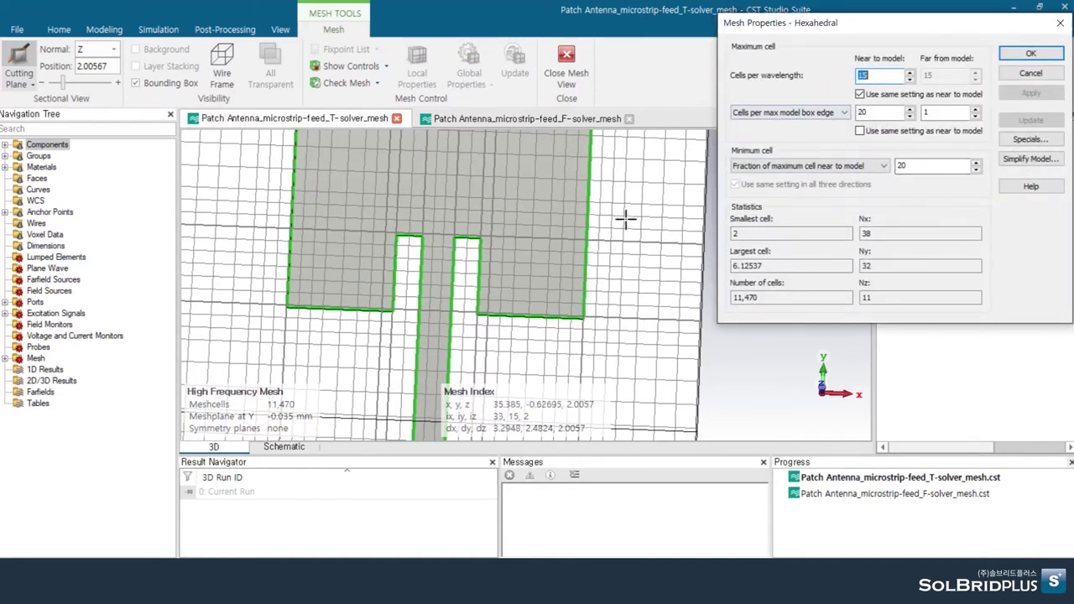
scroll(623, 215, "down", 3)
left_click_drag(642, 218, 612, 247)
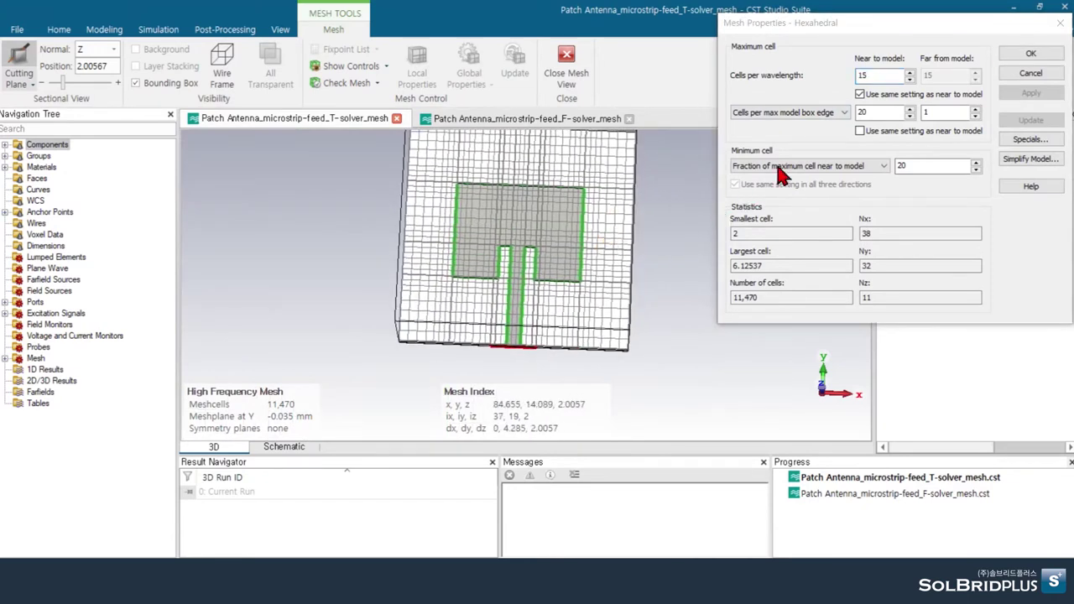
double_click(879, 74)
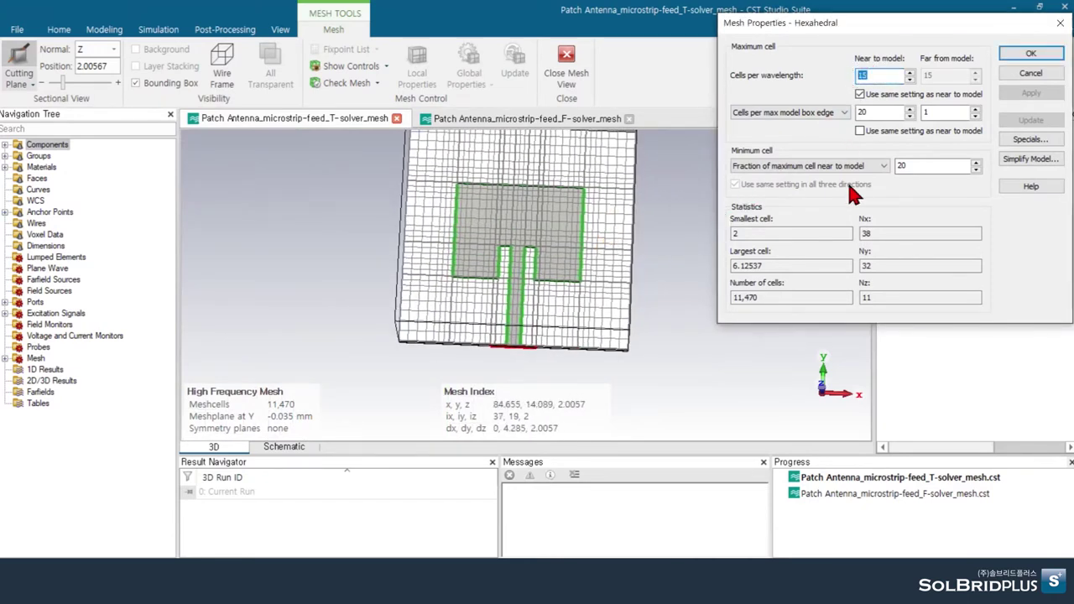
type("20")
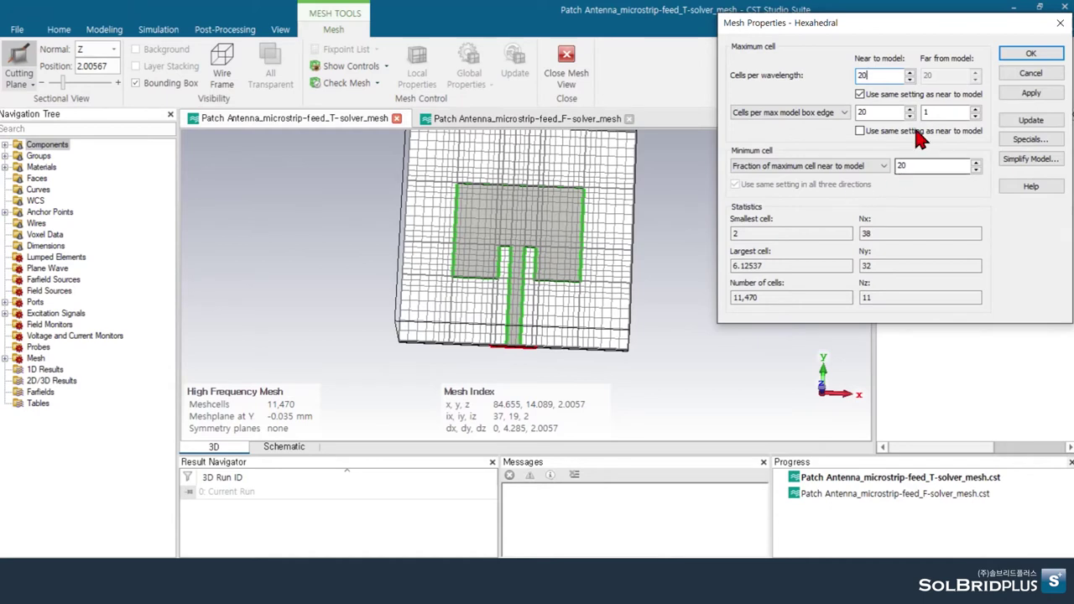
left_click(1019, 120)
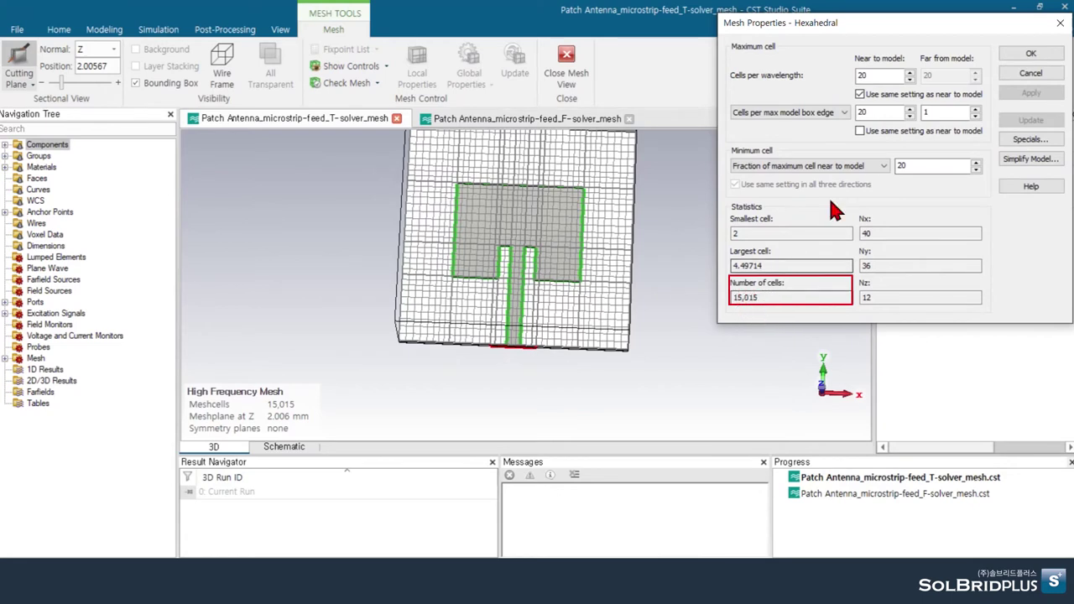
Step: Set the near-to-model cells per wavelength back to 15 and update the mesh
double_click(881, 76)
type("15")
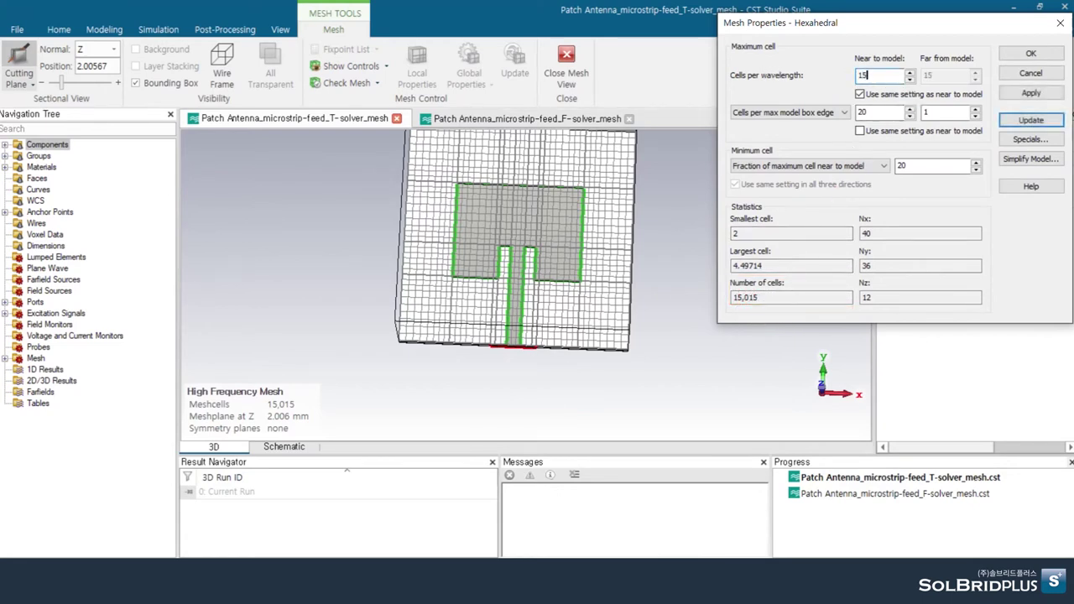
left_click(1028, 120)
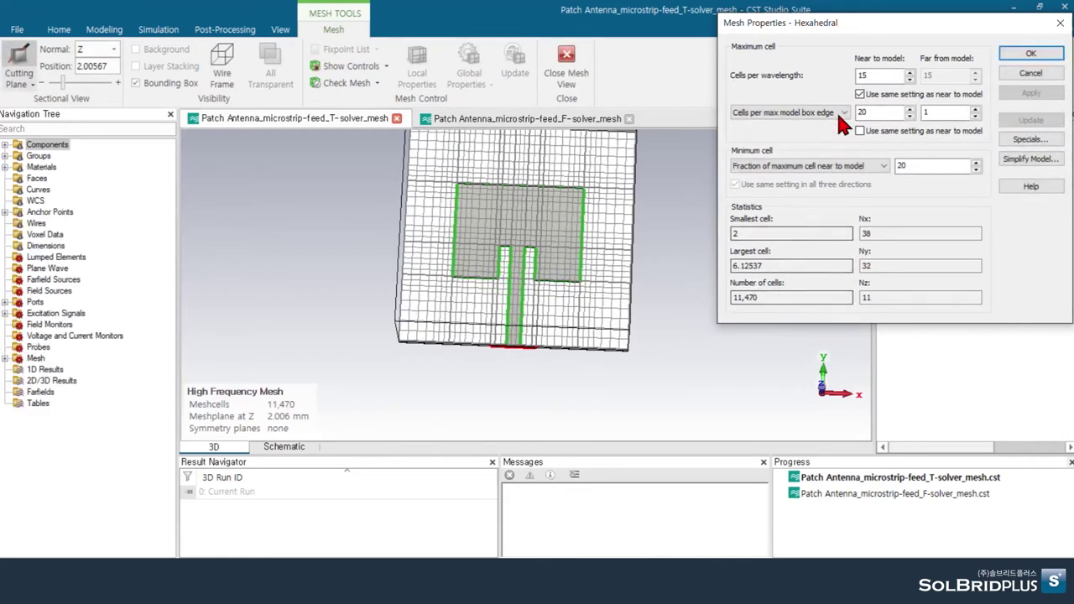
Step: Set the near-to-model cells per wavelength to 20 again, update the mesh and inspect it from the front
left_click_drag(877, 75, 837, 80)
type("20")
left_click(1026, 120)
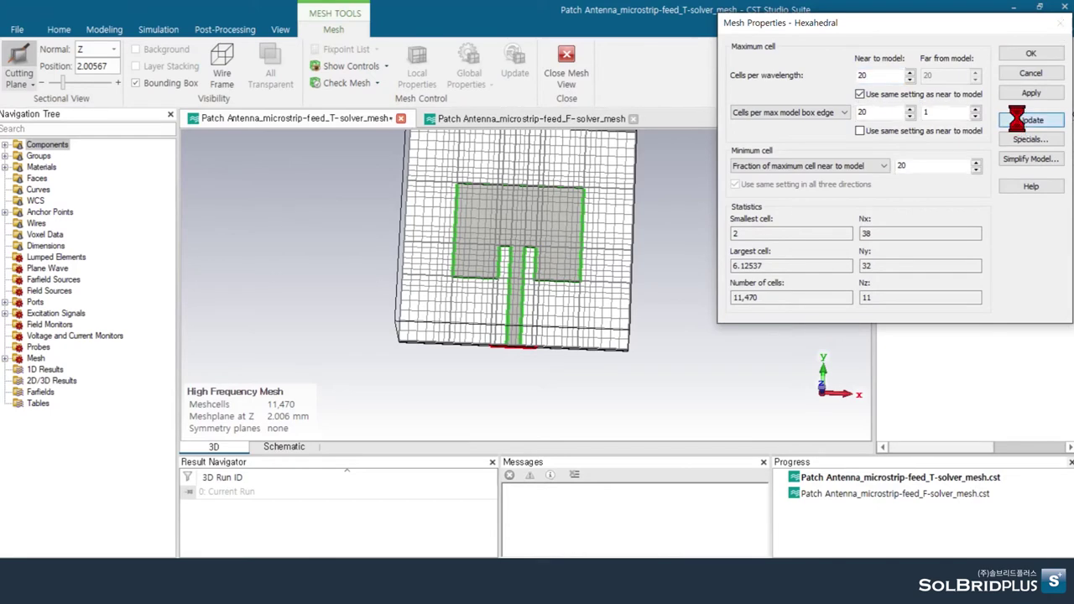
left_click(606, 252)
key("space")
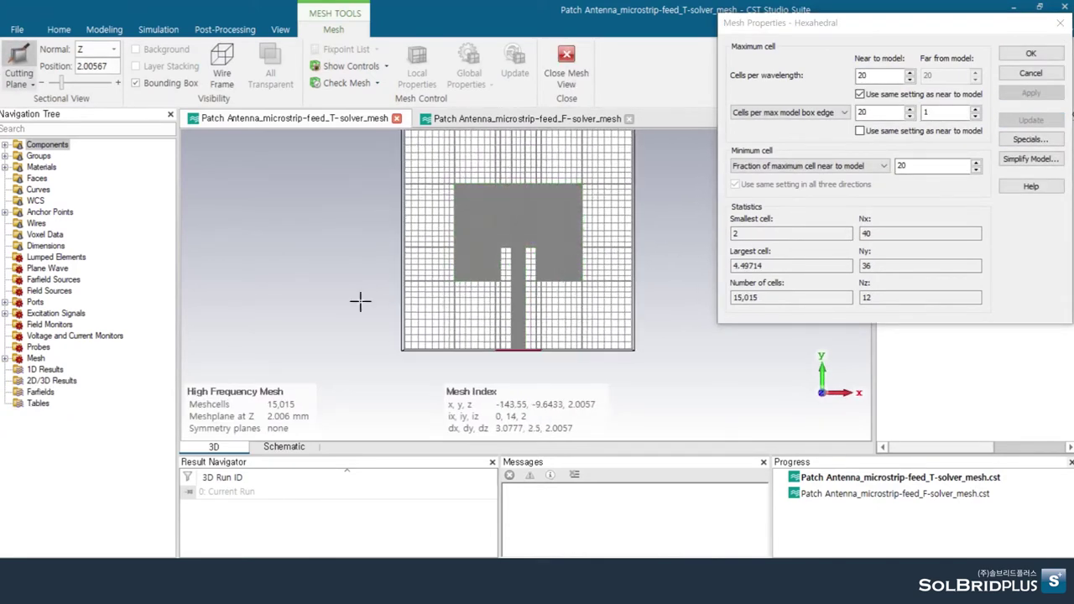
middle_click_drag(511, 307, 524, 320)
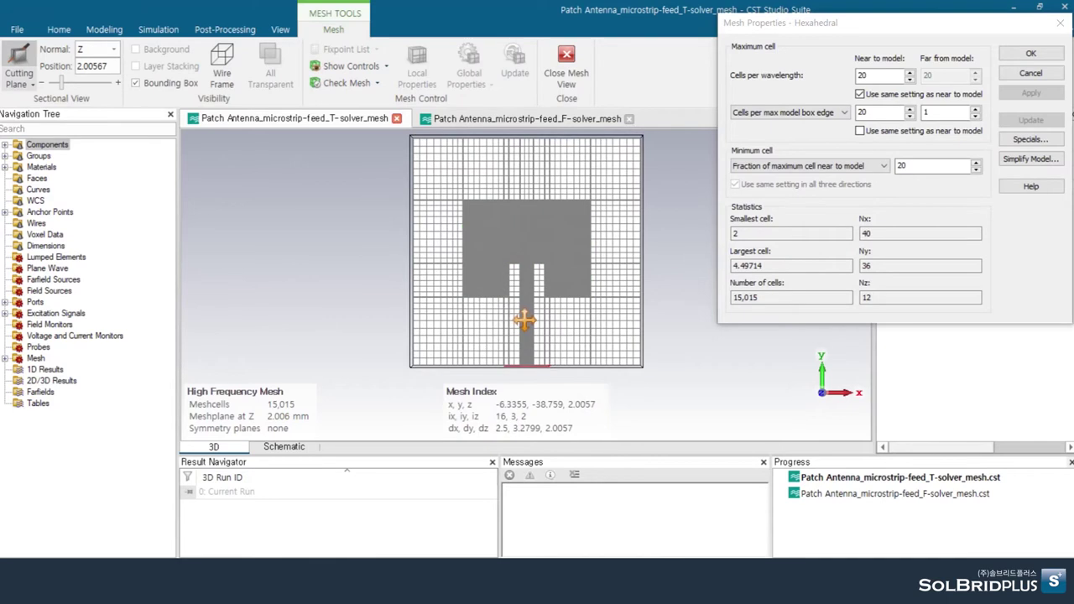
Step: Set the near-to-model cells per wavelength to 40, update the mesh and inspect the refined grid
double_click(877, 76)
type("40")
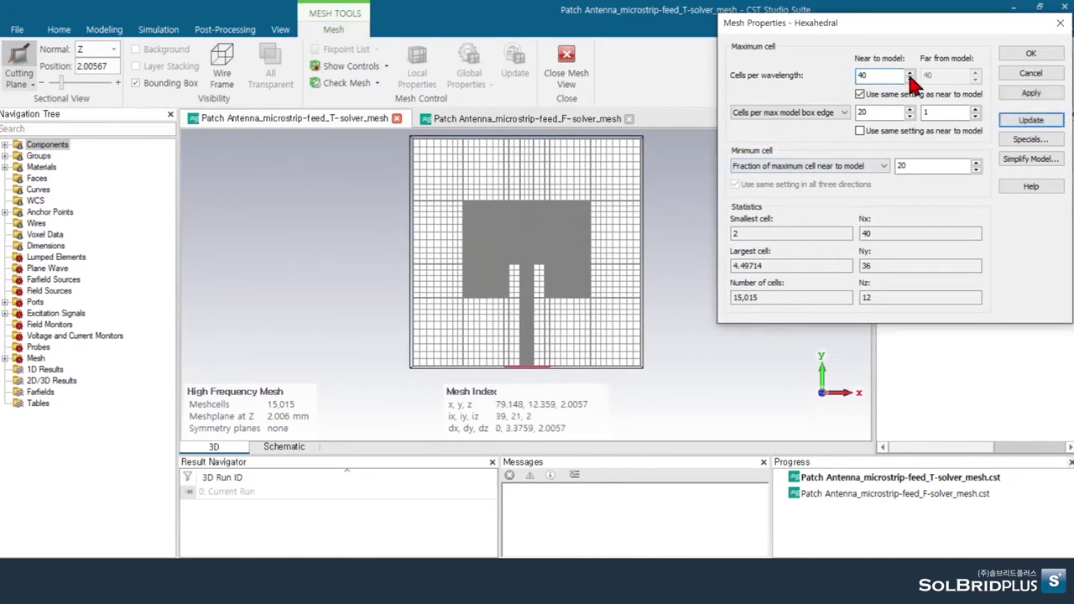
left_click(1032, 120)
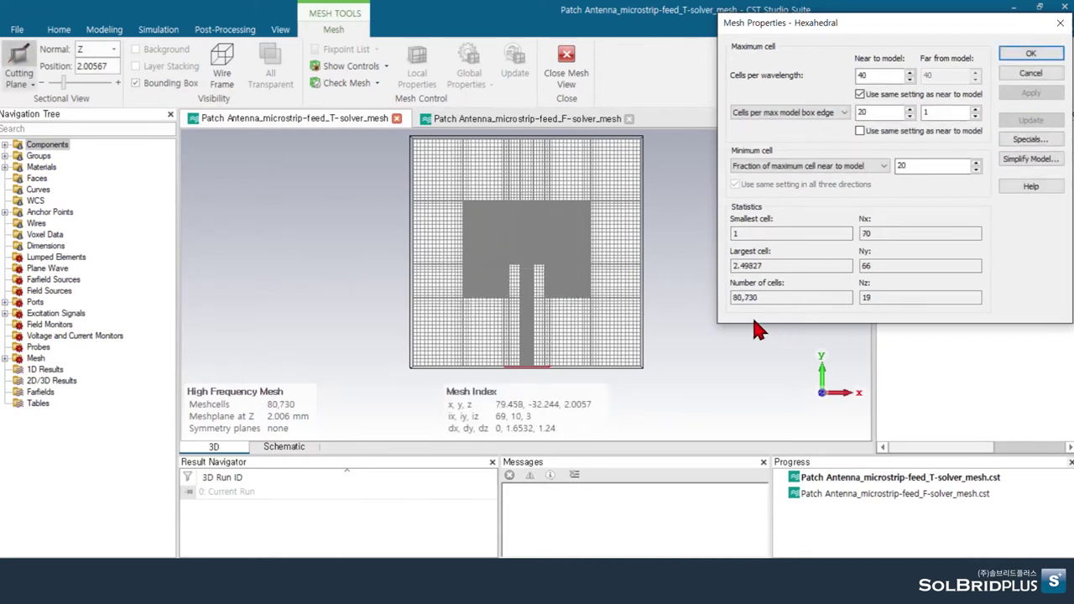
left_click(614, 278)
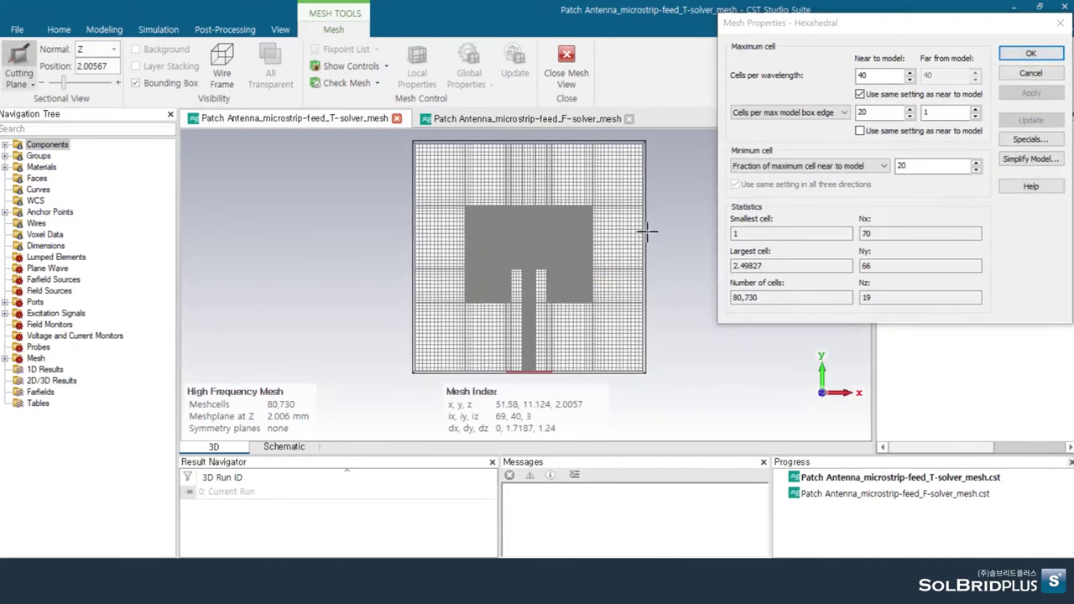
Step: Return the near-to-model cells per wavelength to 15 and update the mesh
double_click(861, 75)
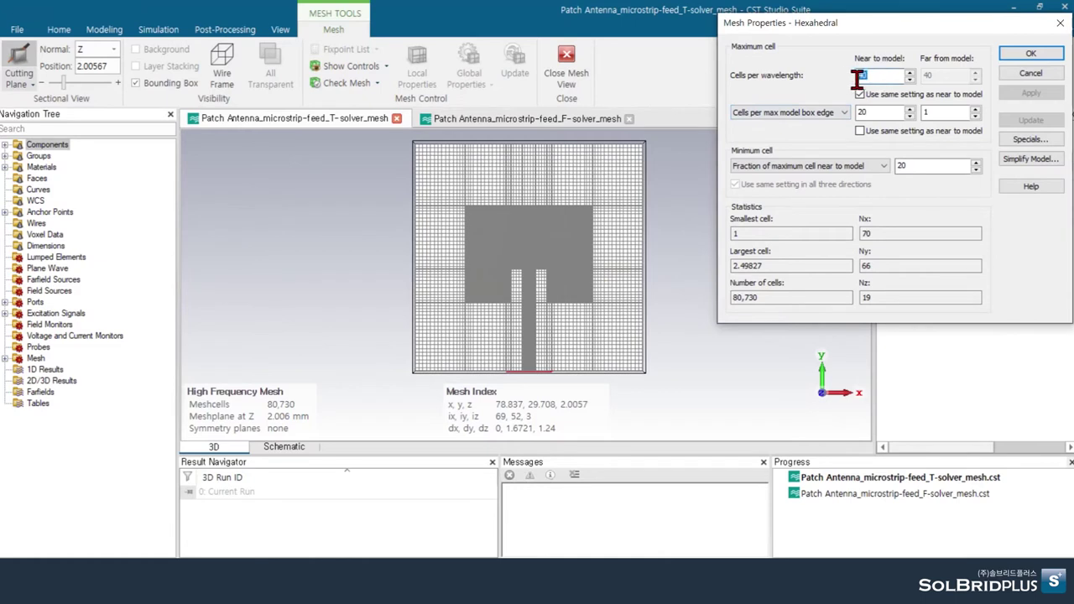
type("15")
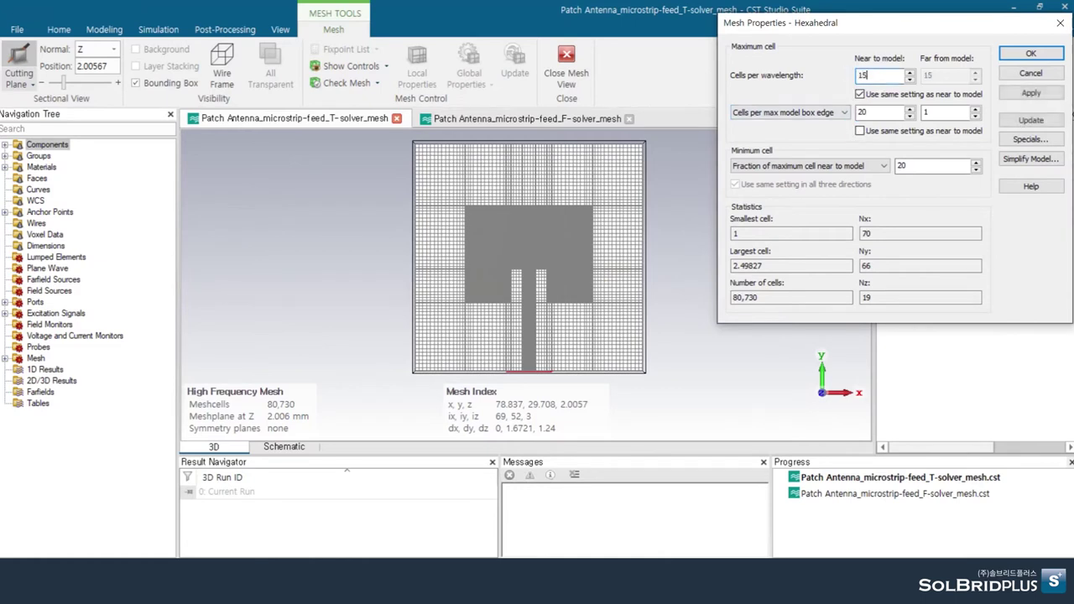
left_click(1031, 120)
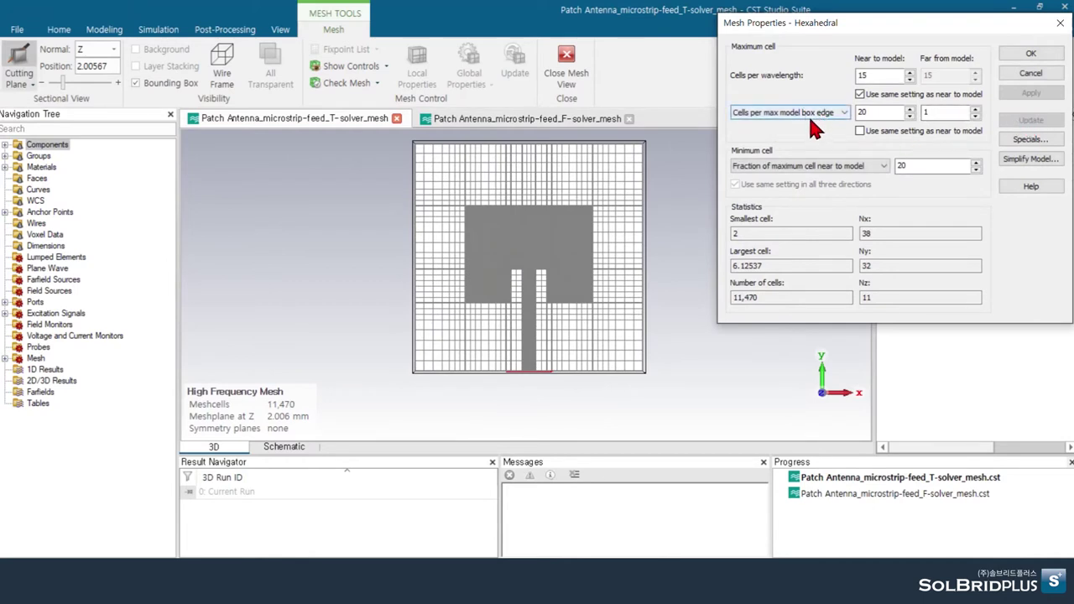
Step: Set the near-to-model cells per max model box edge to 40, update the mesh and inspect the grid around the patch
left_click(862, 118)
type("40")
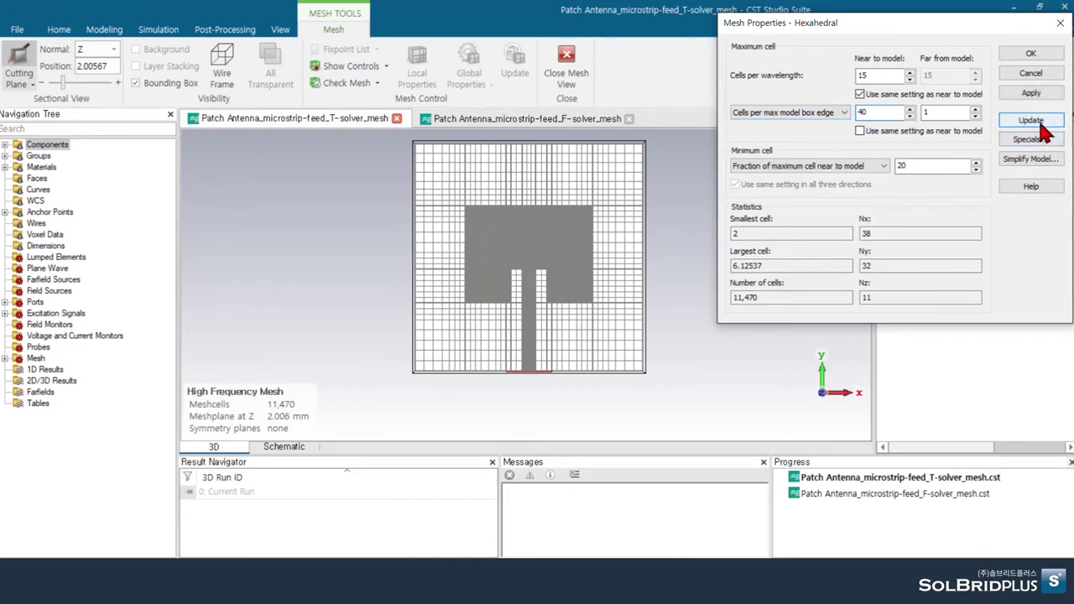
left_click(1034, 122)
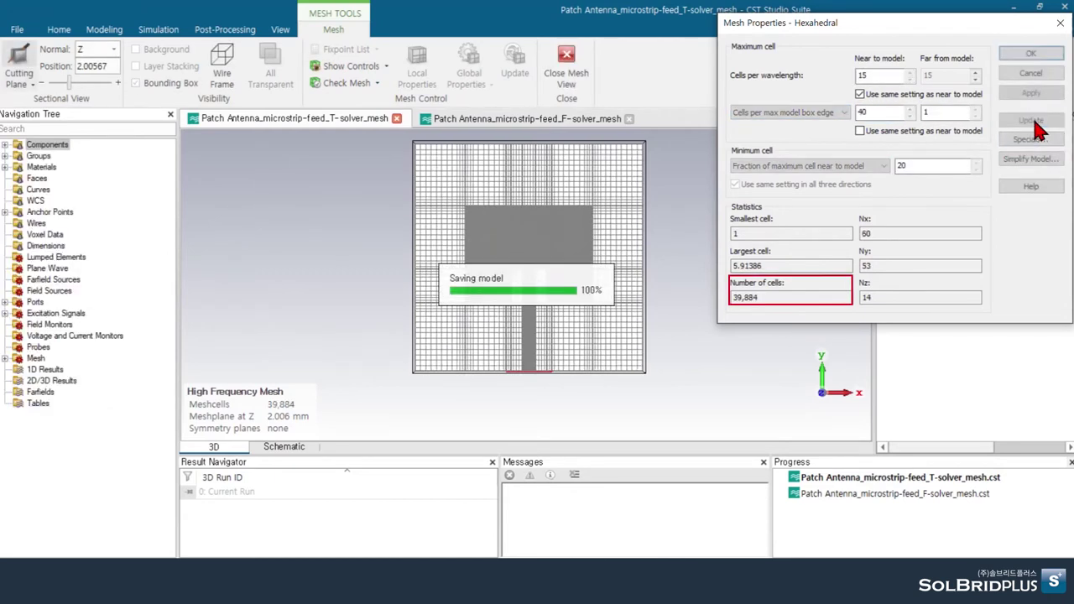
left_click(537, 265)
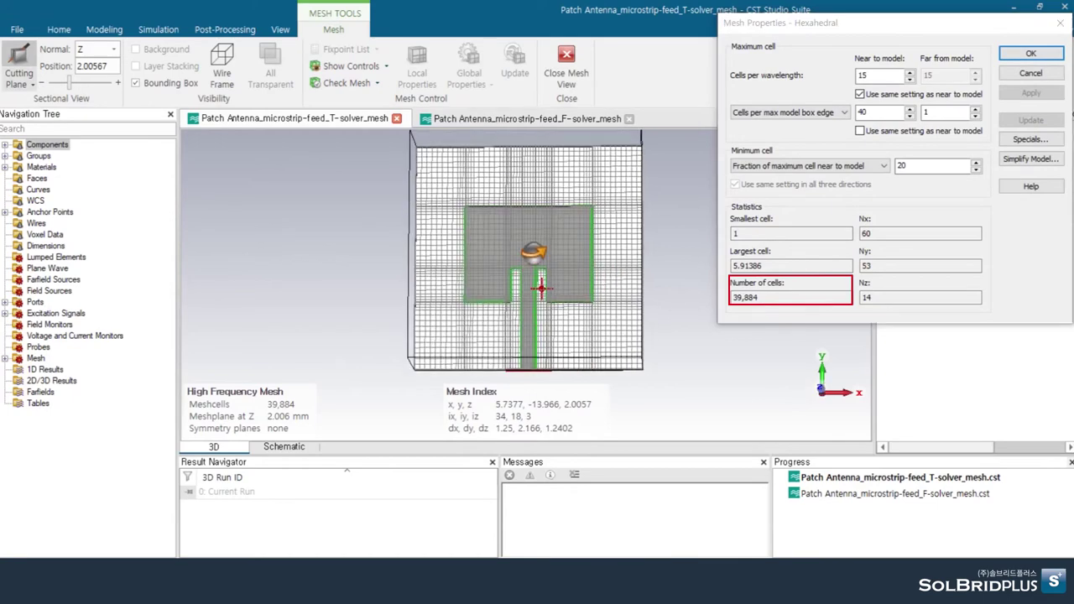
scroll(533, 273, "up", 3)
scroll(525, 284, "down", 3)
left_click_drag(532, 220, 531, 218)
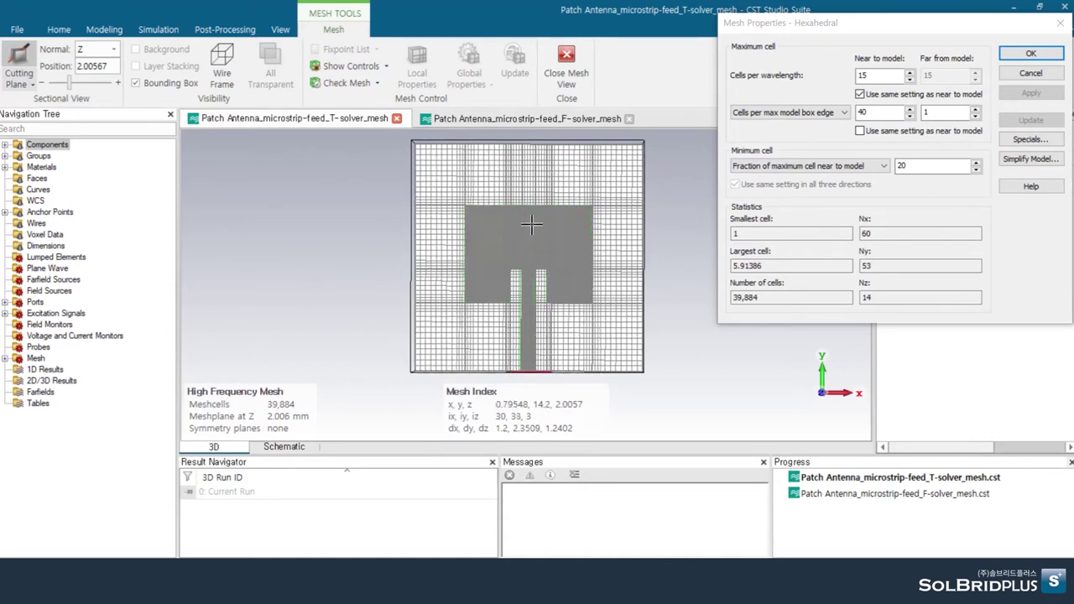
Step: Set the near-to-model cells per max model box edge to 60 and update the mesh
double_click(873, 111)
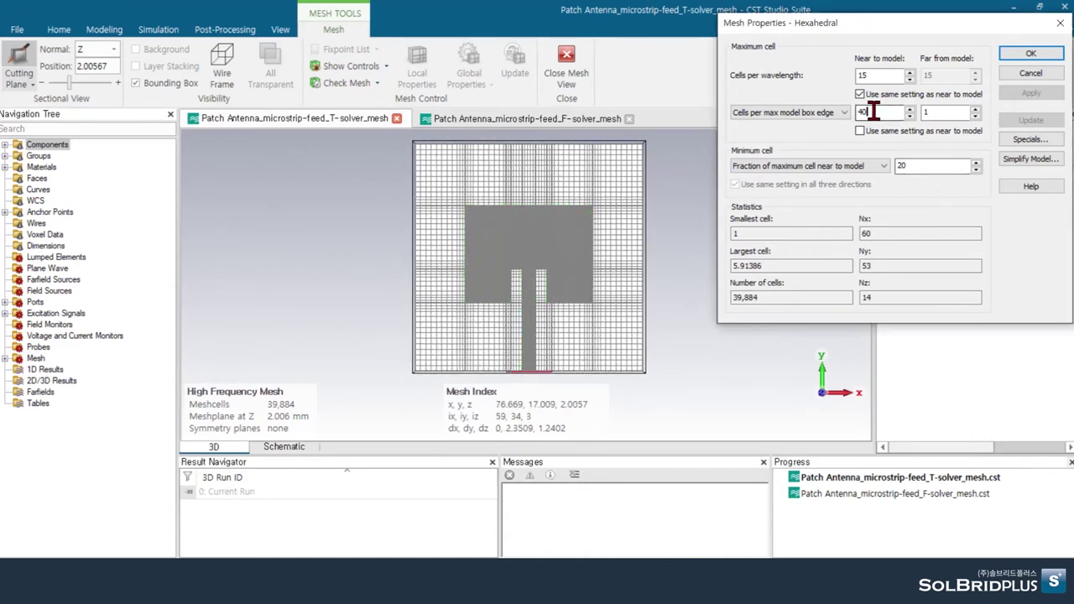
type("60")
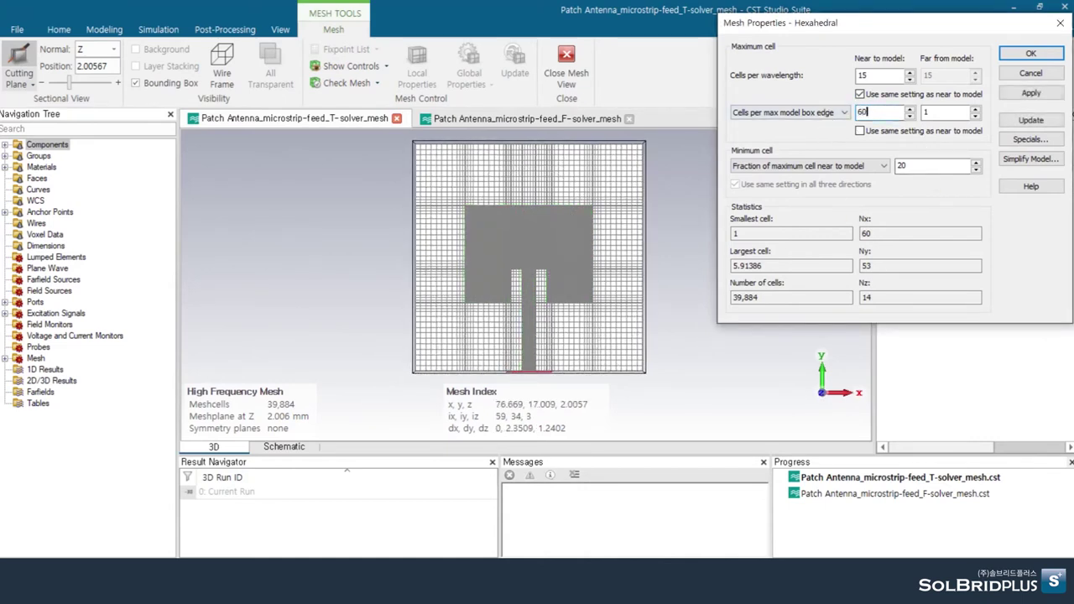
left_click(1054, 123)
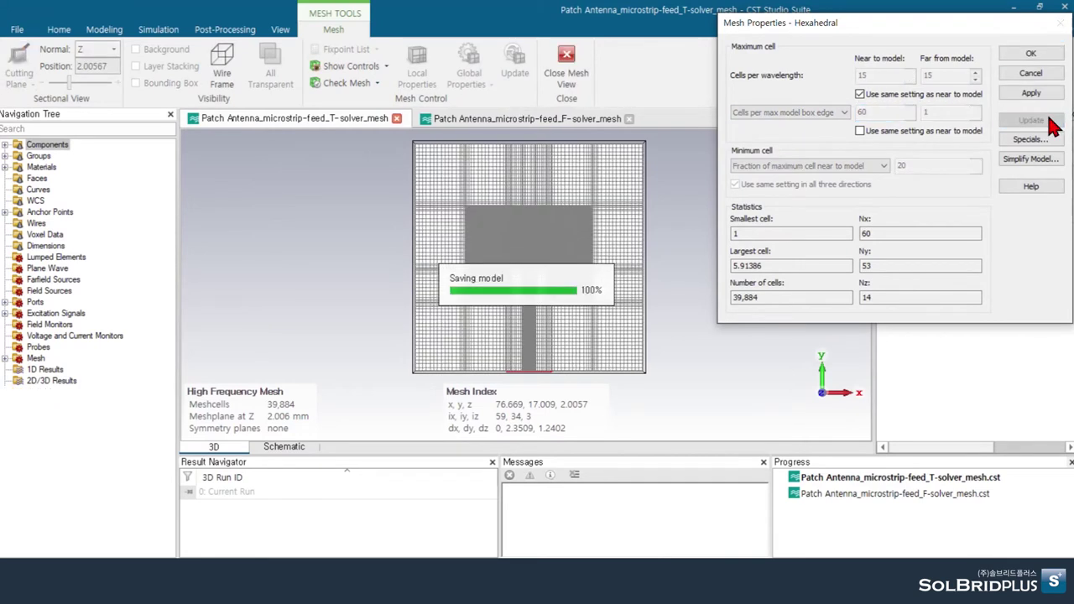
Step: Set the near-to-model cells per max model box edge to 100, update the mesh and inspect the grid around the patch
double_click(857, 113)
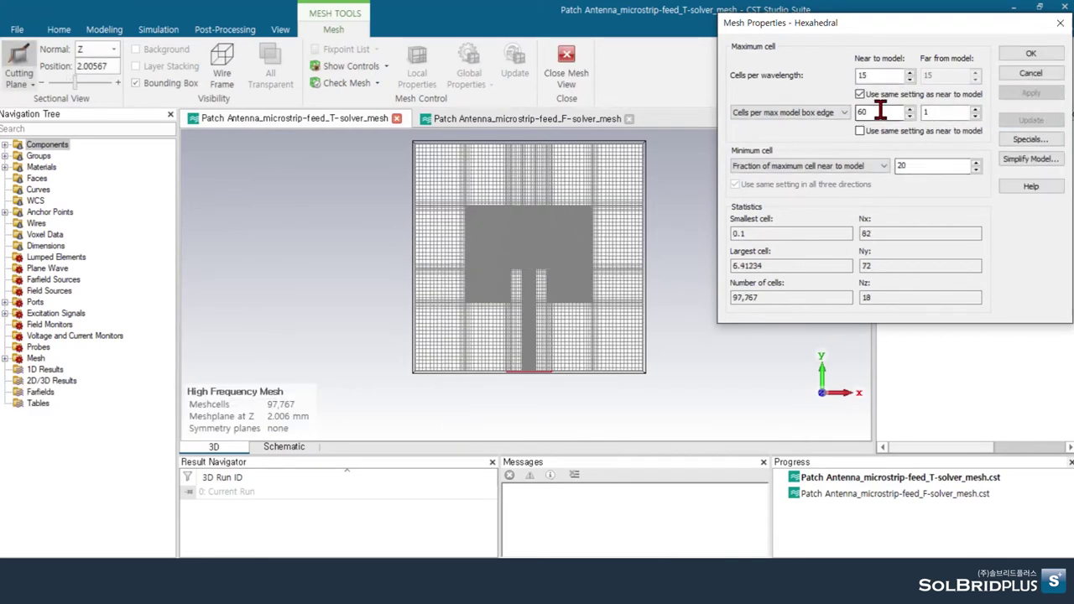
type("100")
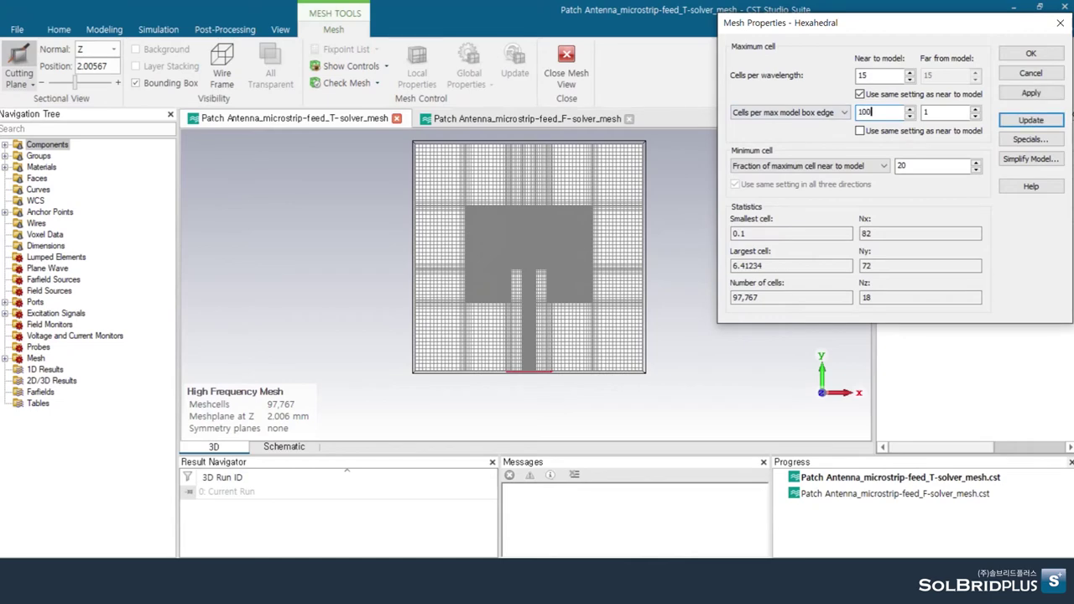
left_click(1030, 120)
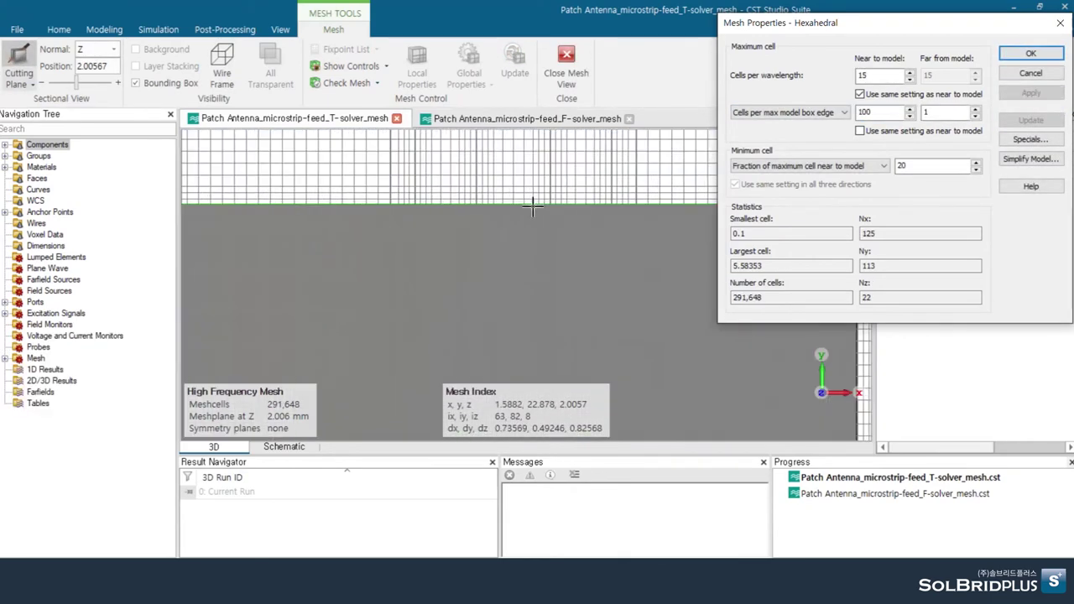
scroll(586, 208, "up", 3)
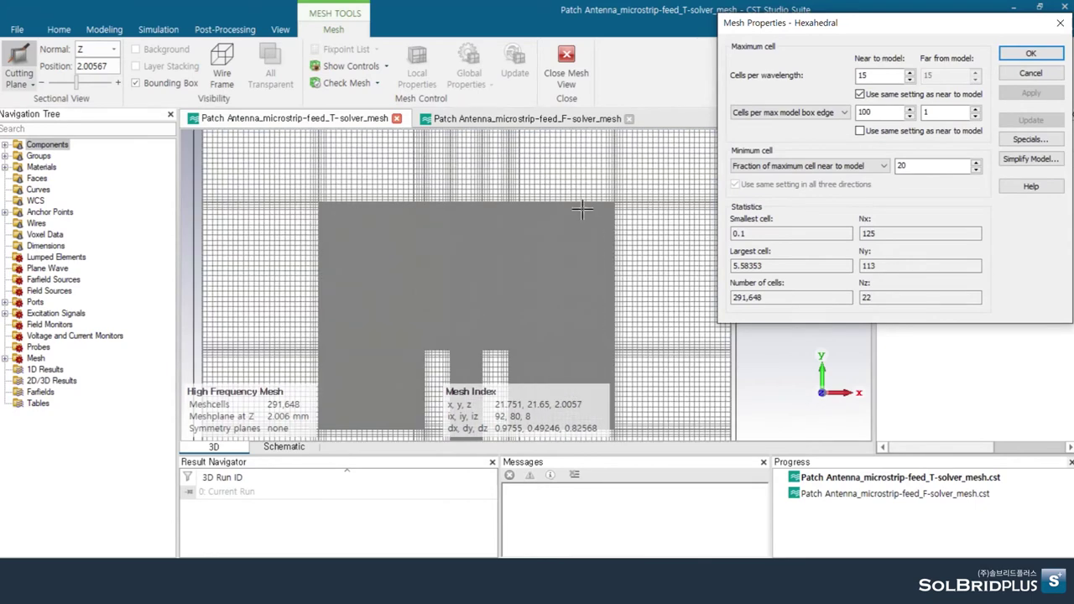
scroll(613, 213, "down", 3)
scroll(615, 212, "down", 3)
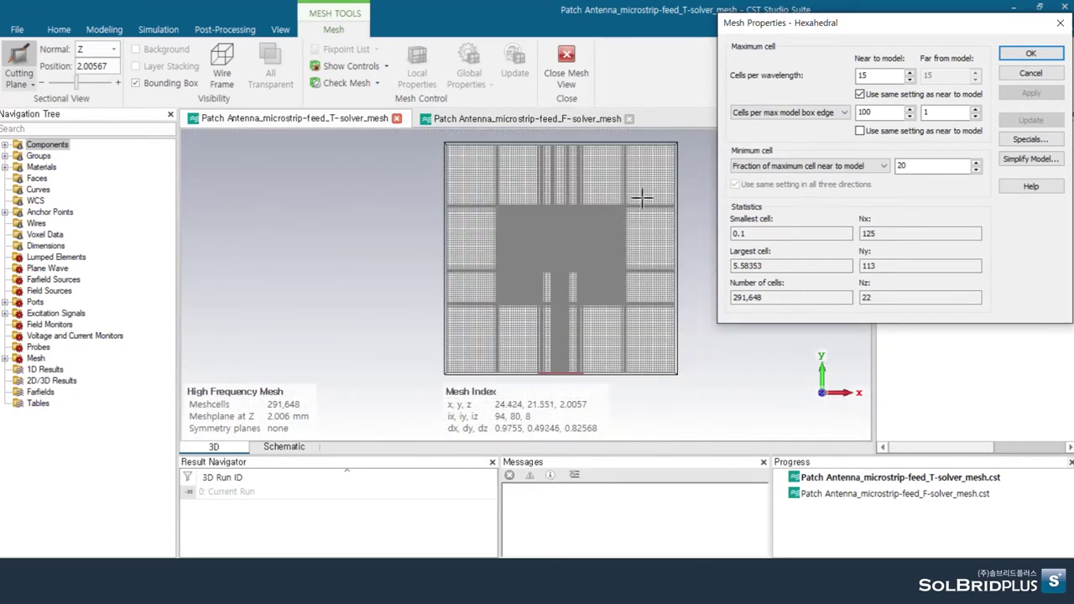
Step: Set the near-to-model cells per max model box edge to 20 and update the mesh
left_click_drag(888, 111, 835, 112)
type("20")
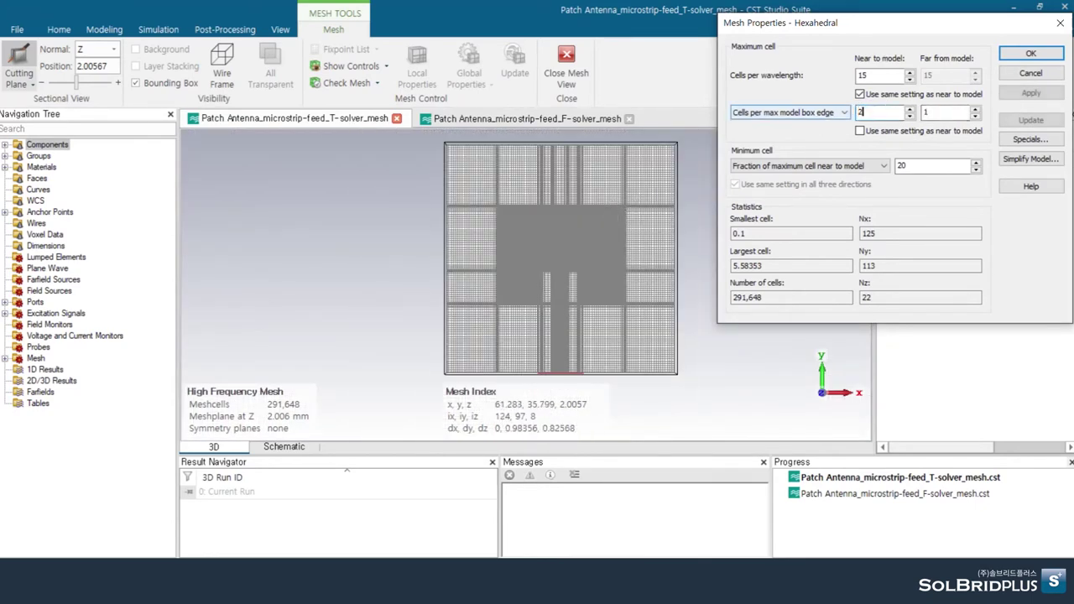
left_click(1030, 120)
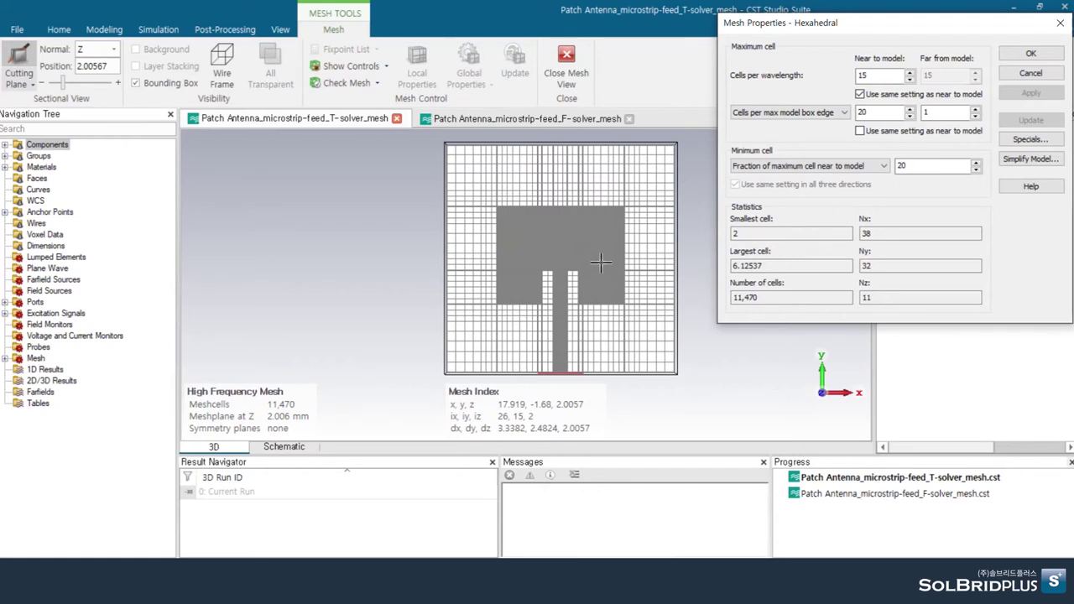
left_click_drag(873, 112, 851, 111)
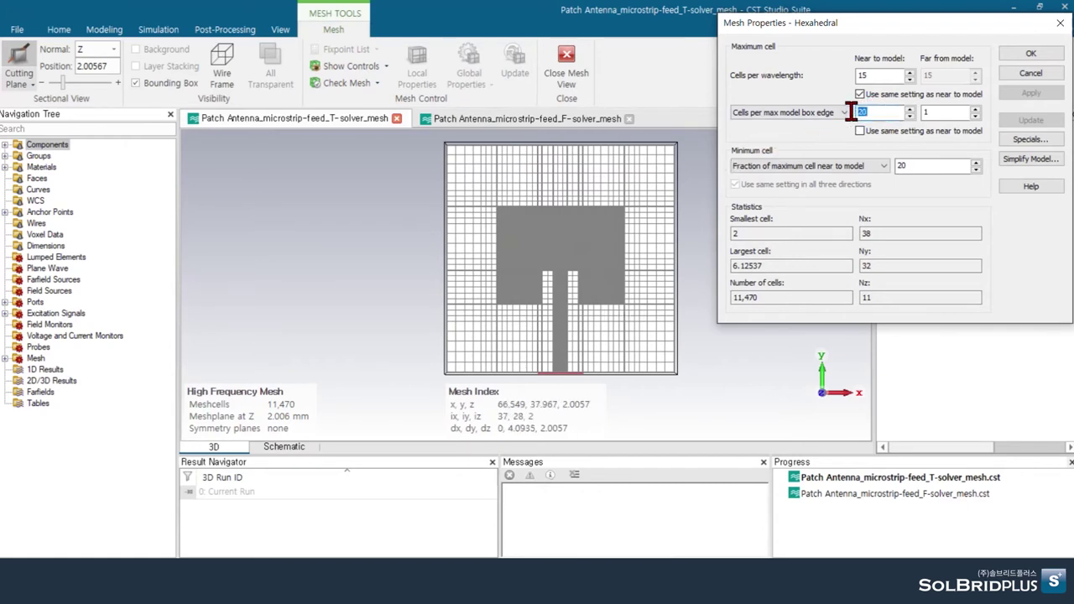
left_click_drag(881, 76, 854, 76)
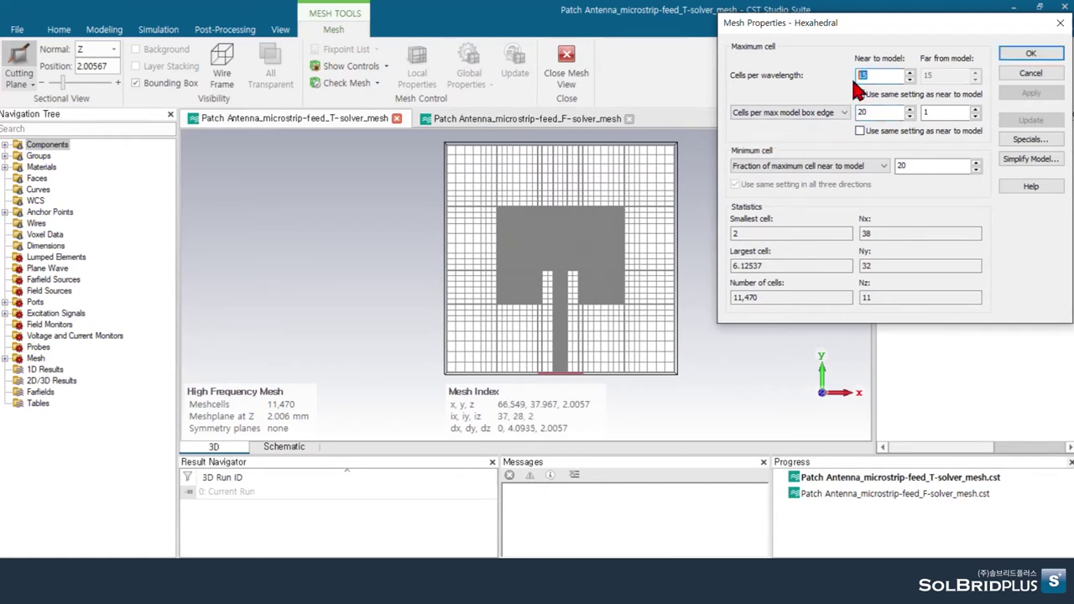
left_click_drag(878, 112, 867, 115)
left_click(890, 165)
left_click_drag(885, 112, 840, 112)
left_click_drag(942, 165, 889, 166)
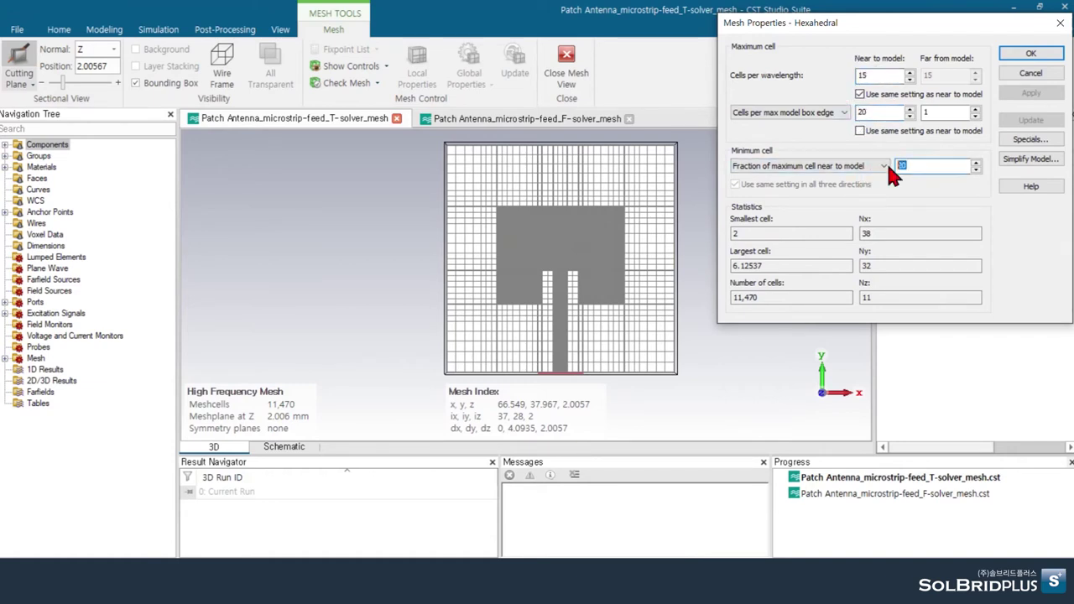
Step: Accept the hexahedral mesh properties and leave the mesh view
left_click(1024, 54)
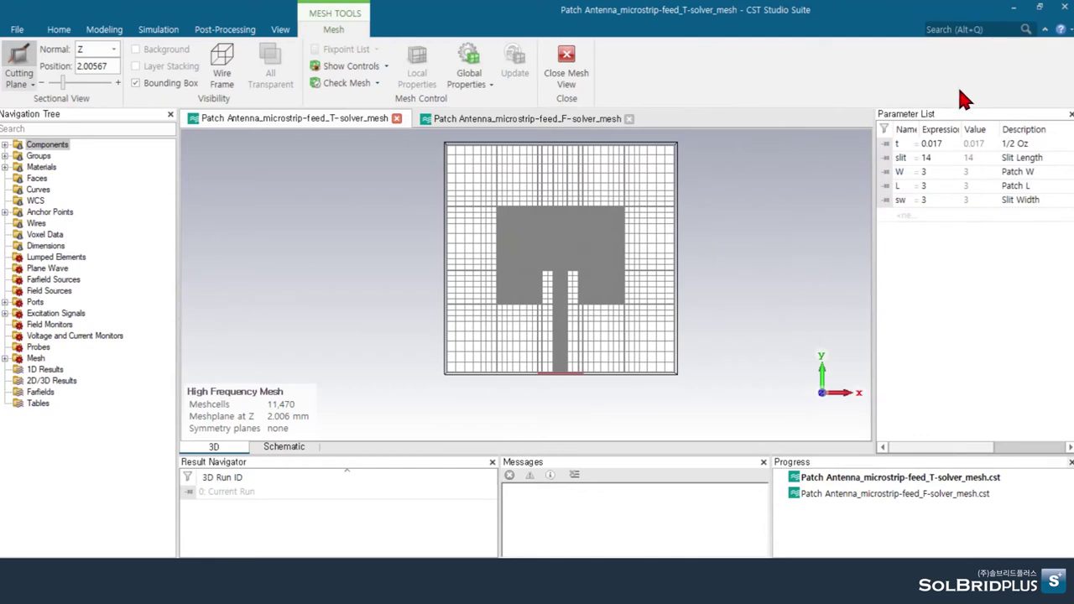
left_click(570, 64)
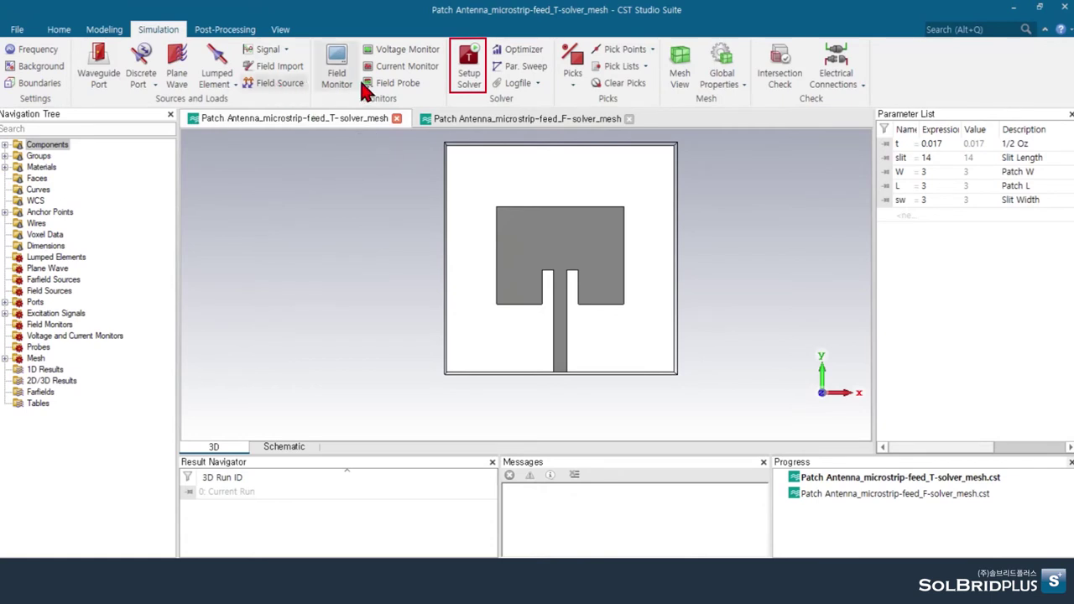
Step: Open the time domain solver setup and review the available mesh types and accuracy levels
left_click(469, 74)
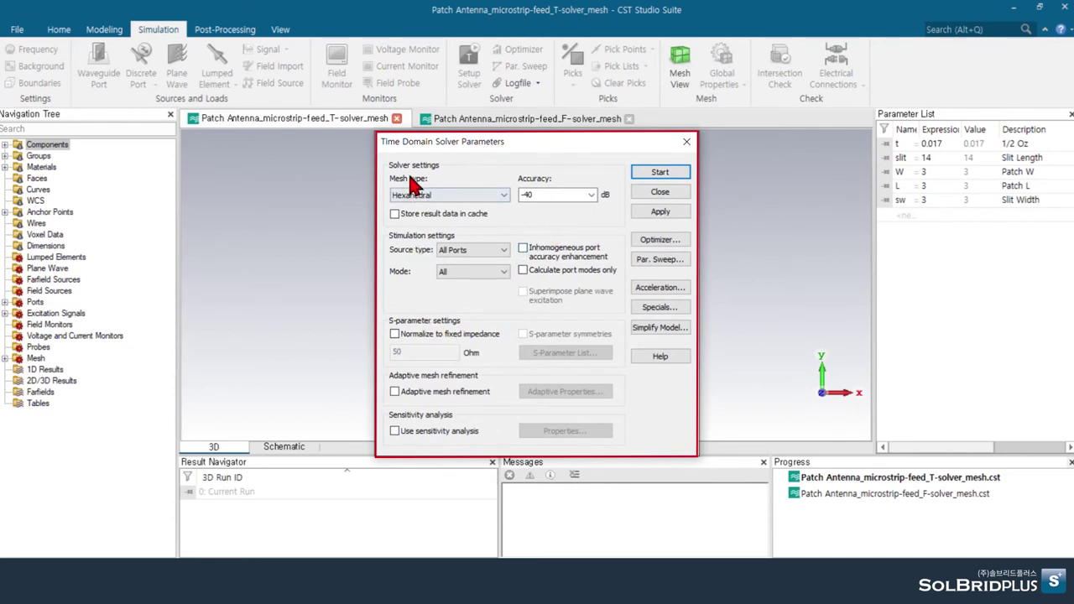
left_click(504, 198)
left_click(507, 198)
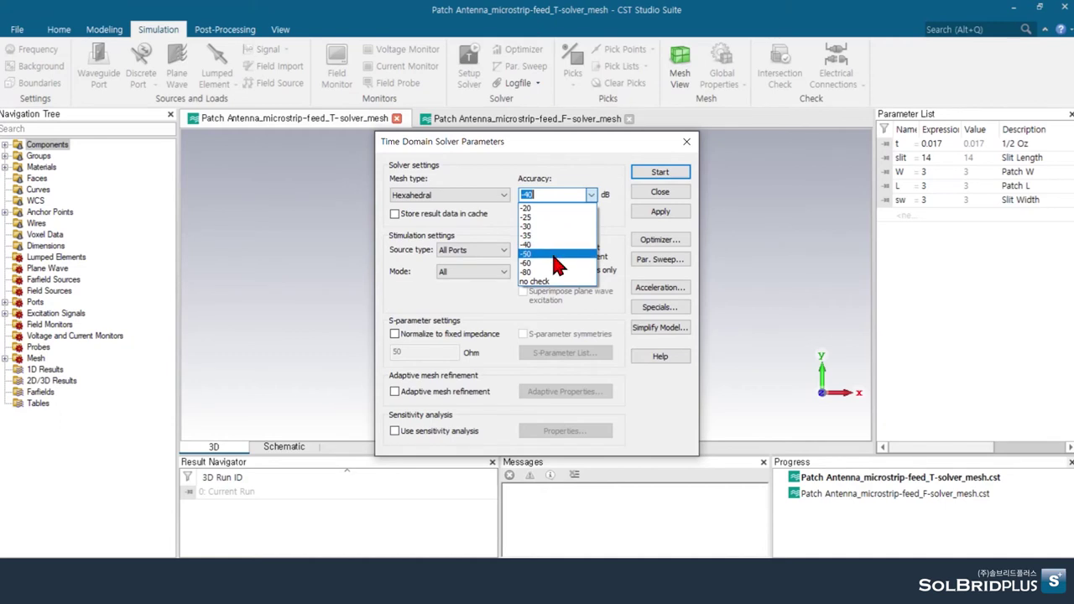
left_click(617, 223)
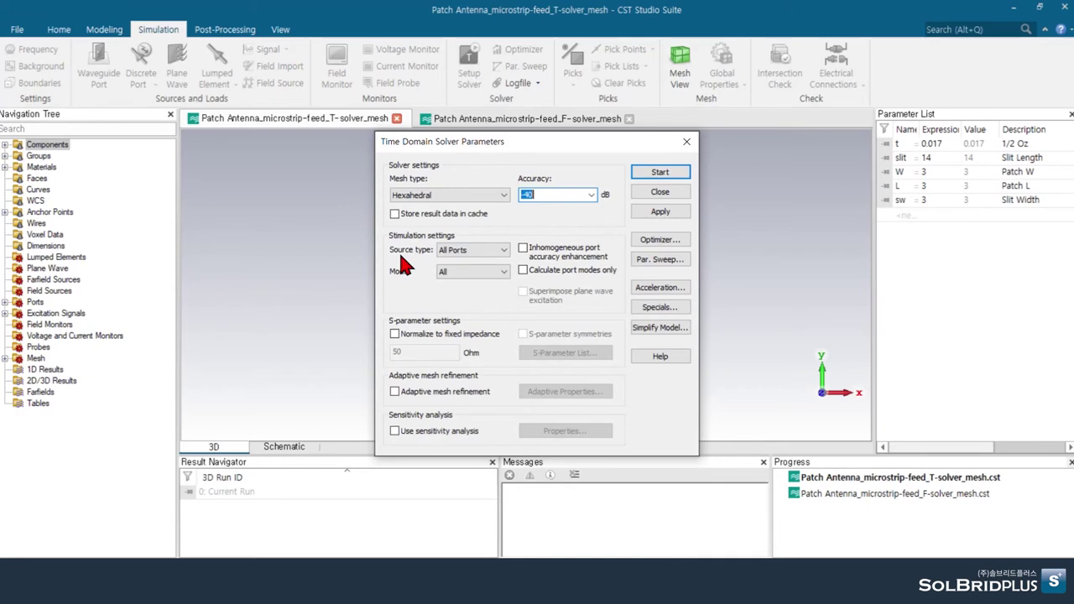
Step: Choose All Ports as the source type and All as the mode, and start the time domain solver
left_click(501, 252)
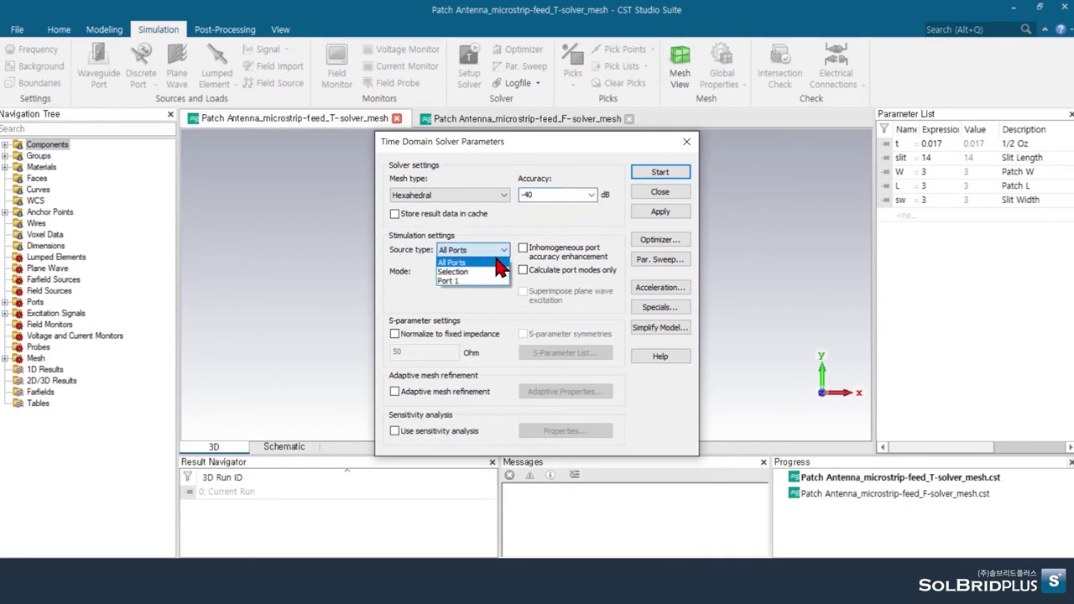
left_click(494, 262)
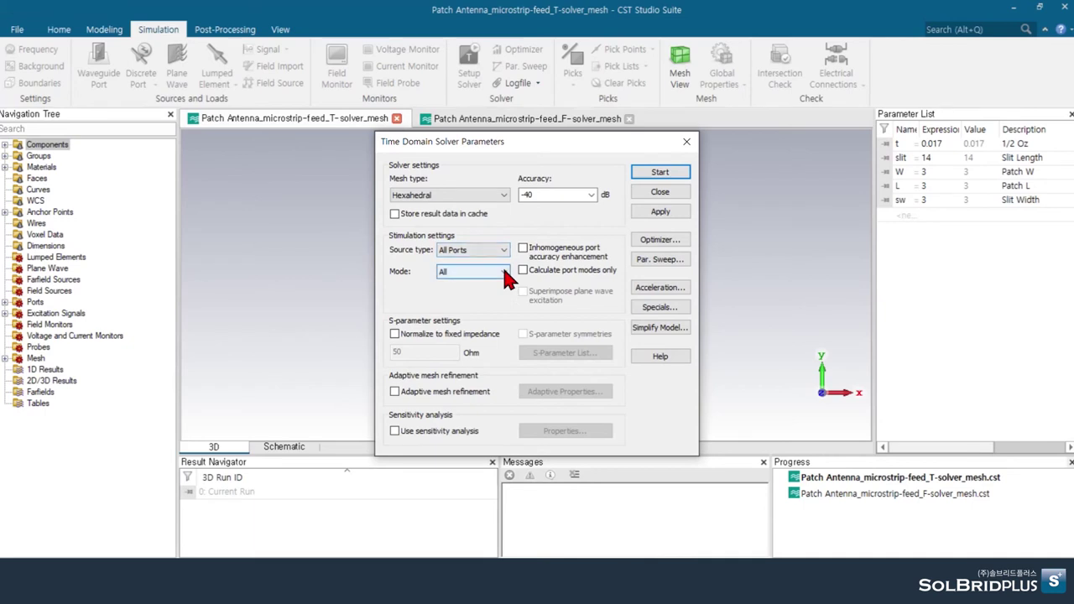
left_click(504, 270)
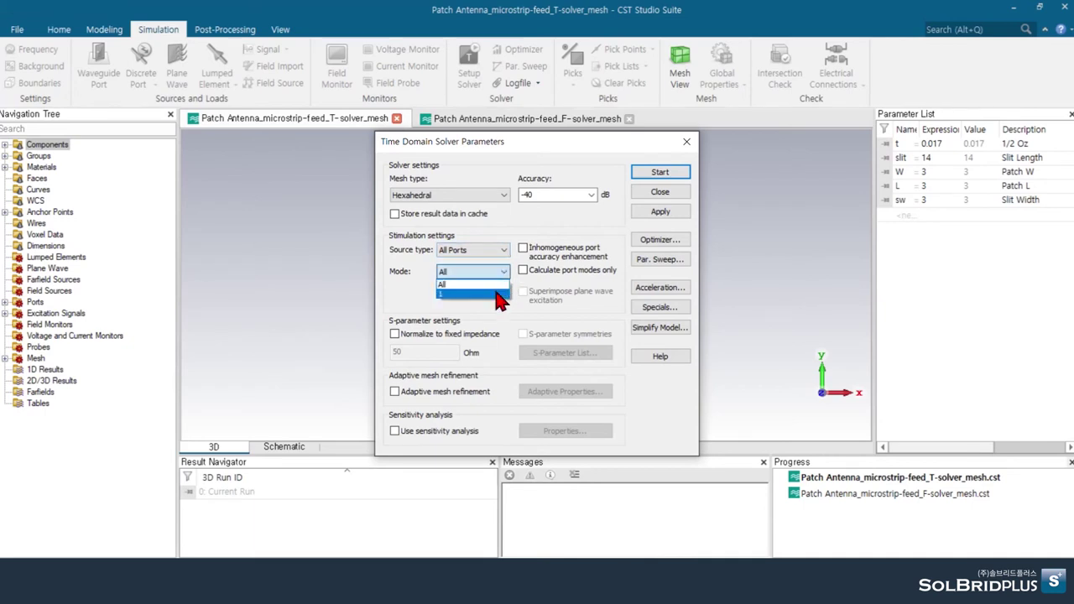
left_click(497, 284)
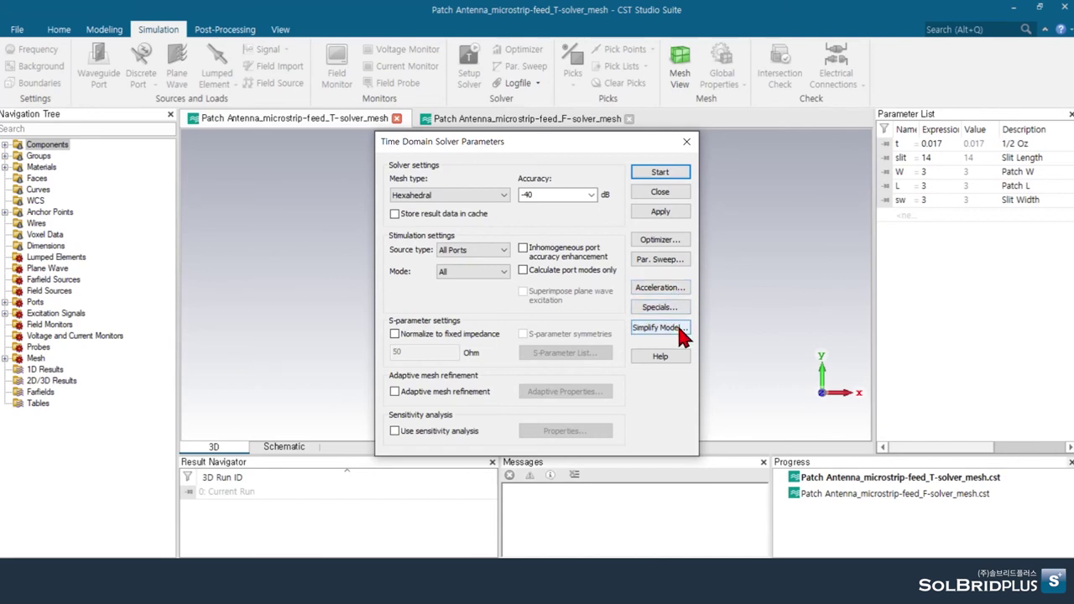
left_click(660, 175)
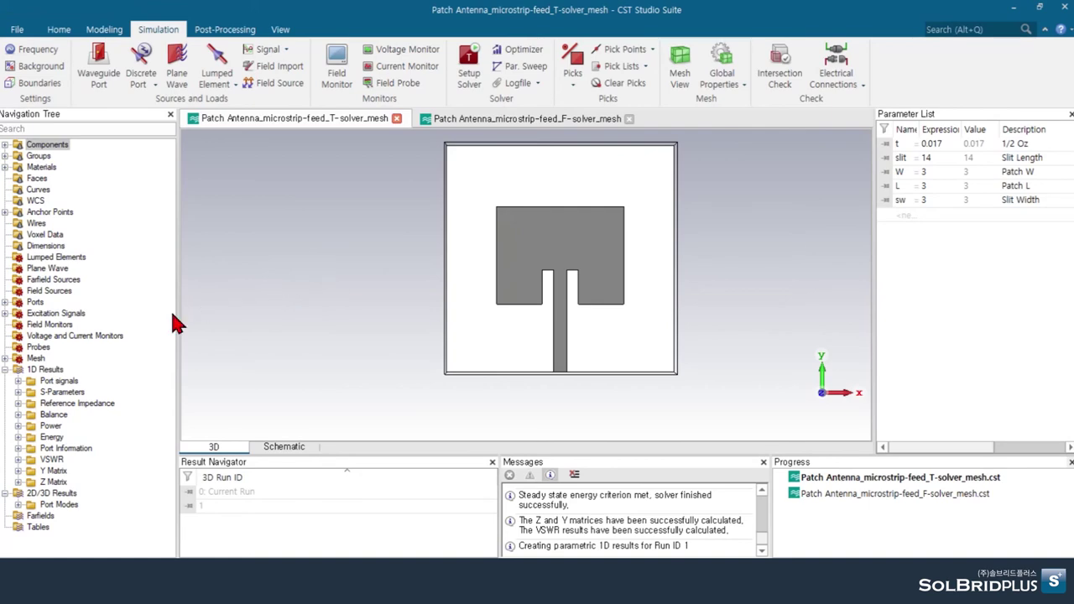
Step: Plot the port signals, the S-parameters and the power curves of Excitation [1] from the 1D results
left_click(52, 381)
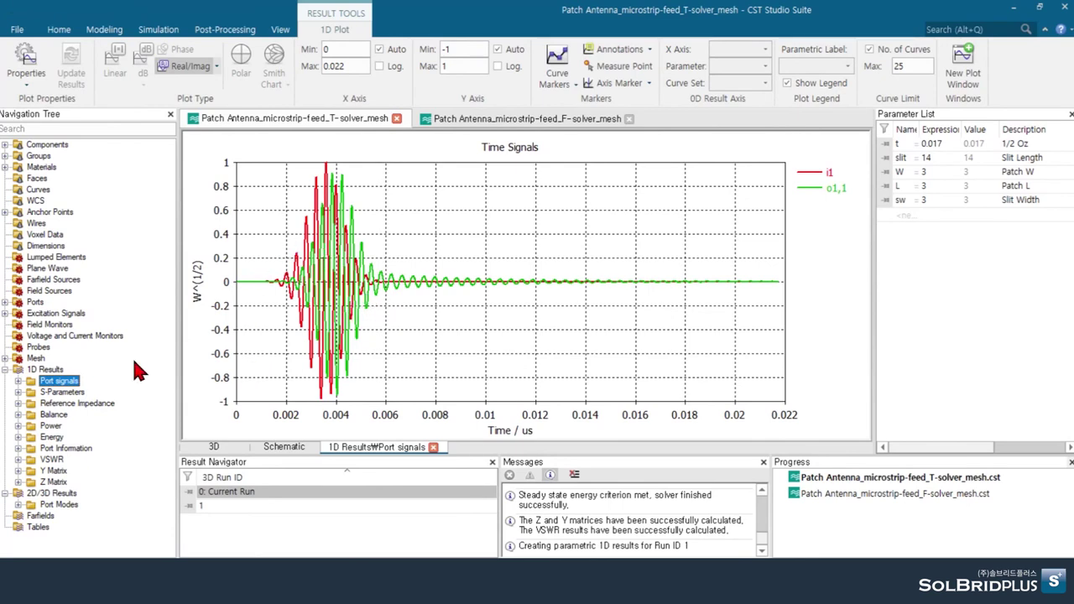
left_click(62, 392)
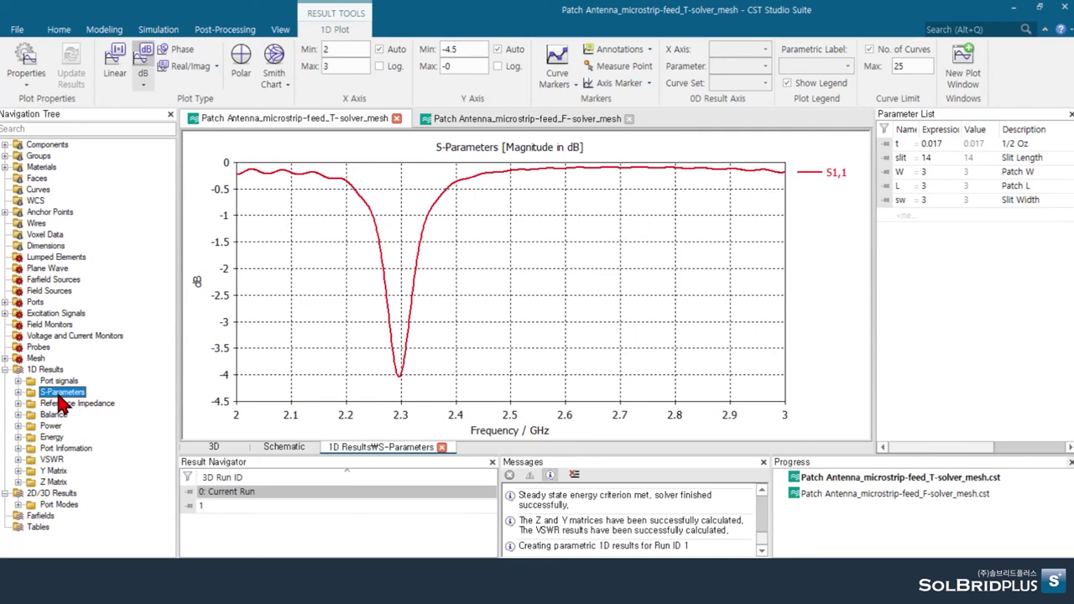
left_click(51, 427)
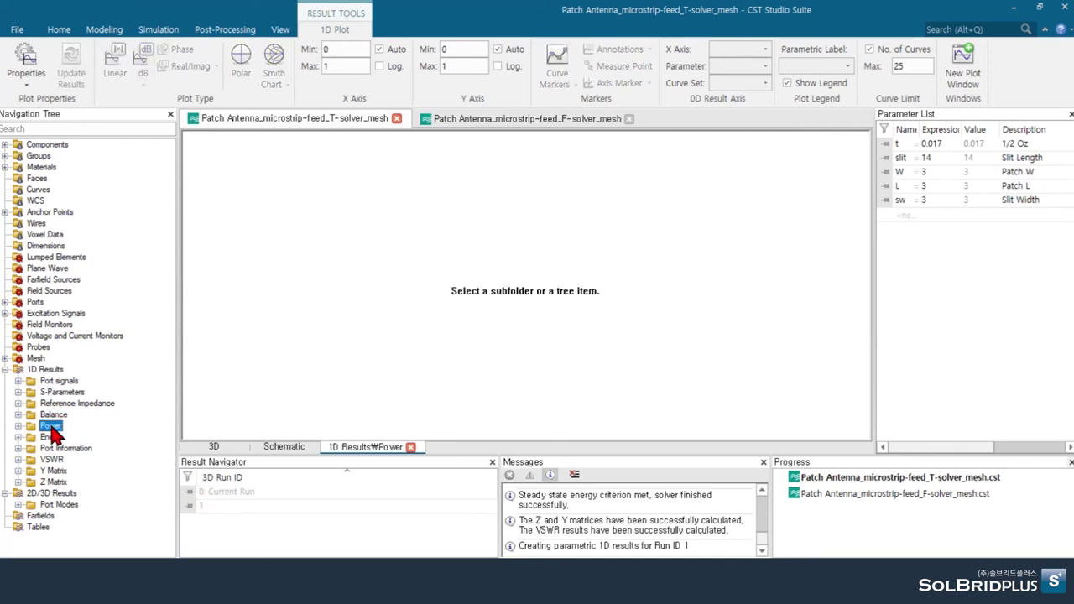
left_click(19, 426)
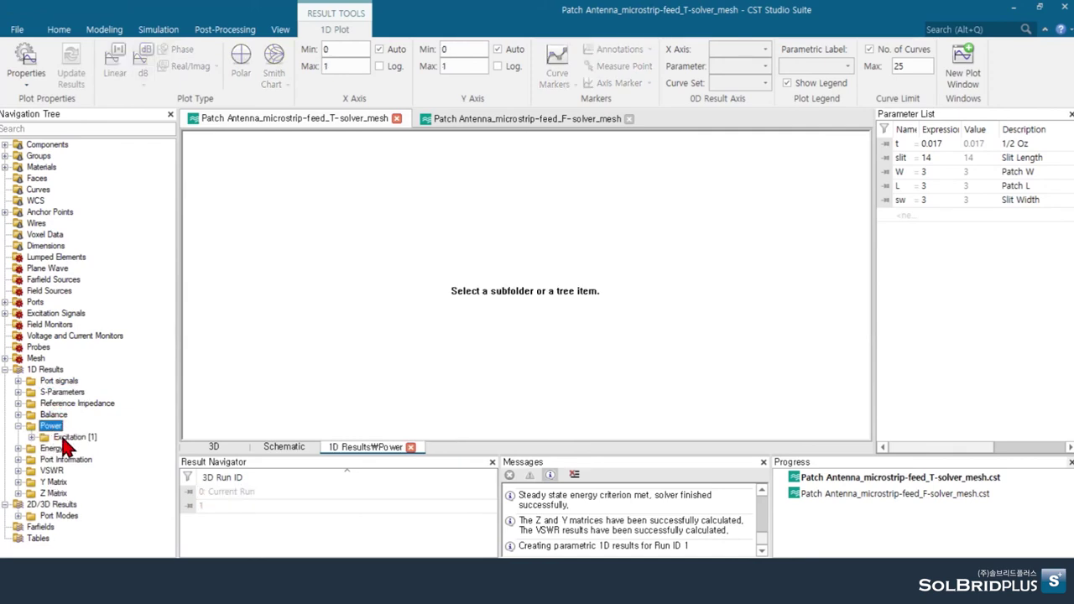
left_click(67, 437)
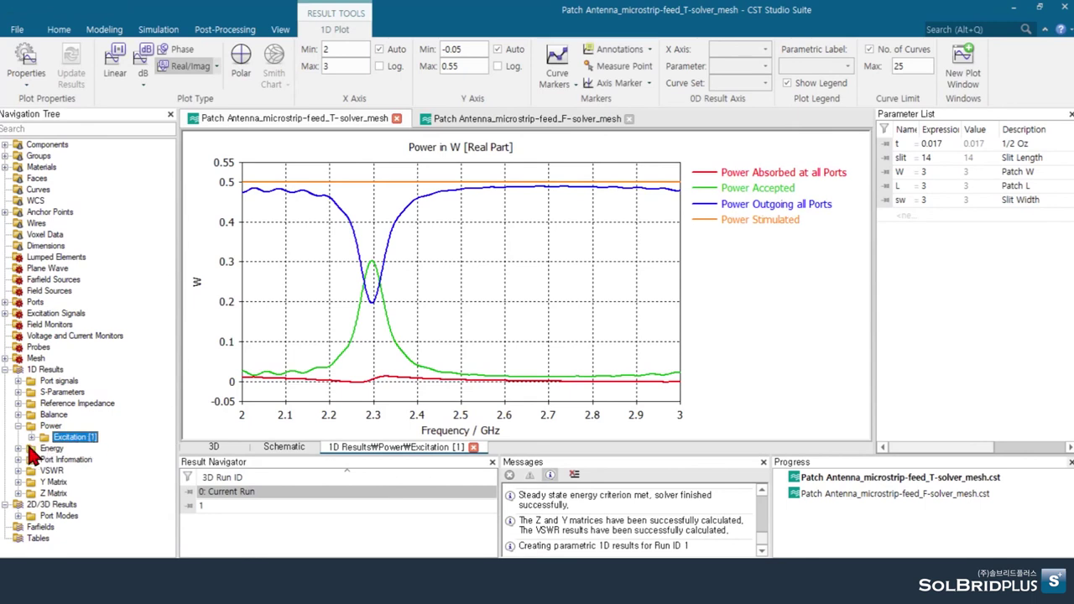
Step: Plot the field energy, VSWR, Y matrix and Z matrix results, and collapse the energy results
left_click(18, 449)
left_click(53, 461)
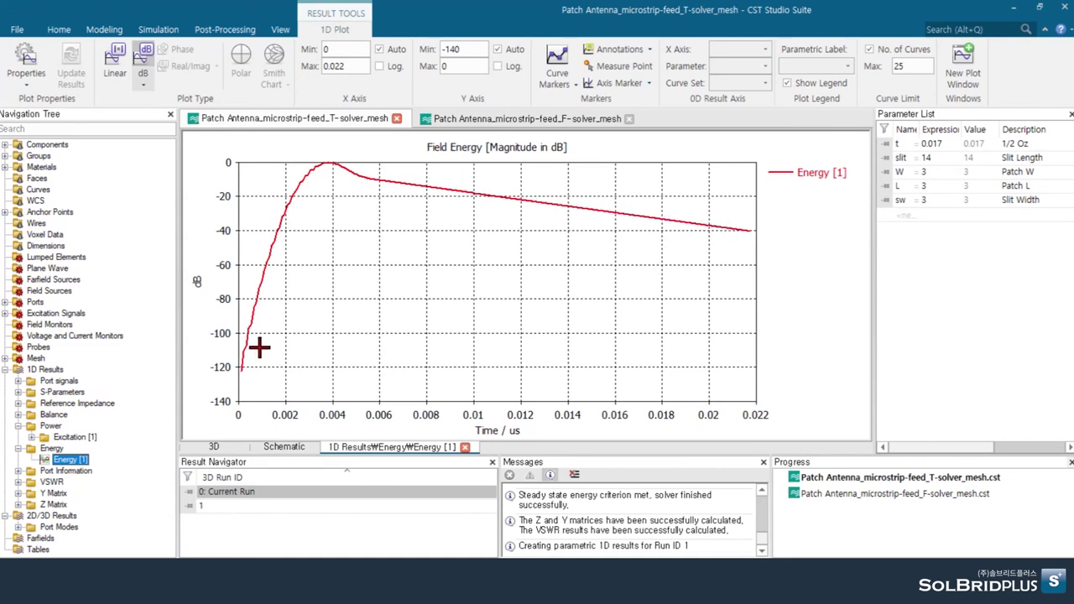
left_click(50, 482)
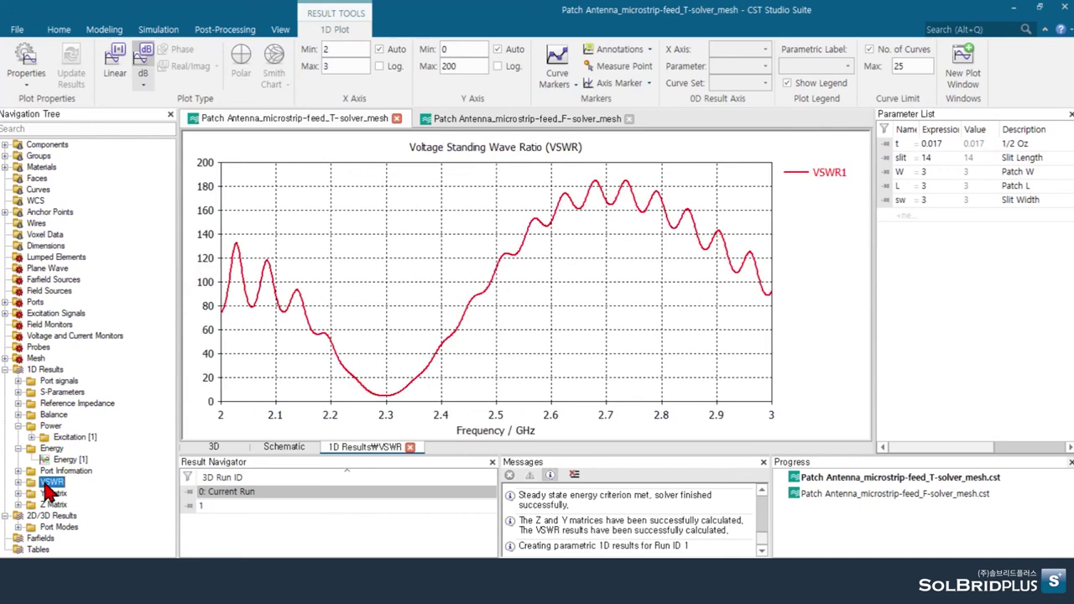
left_click(52, 494)
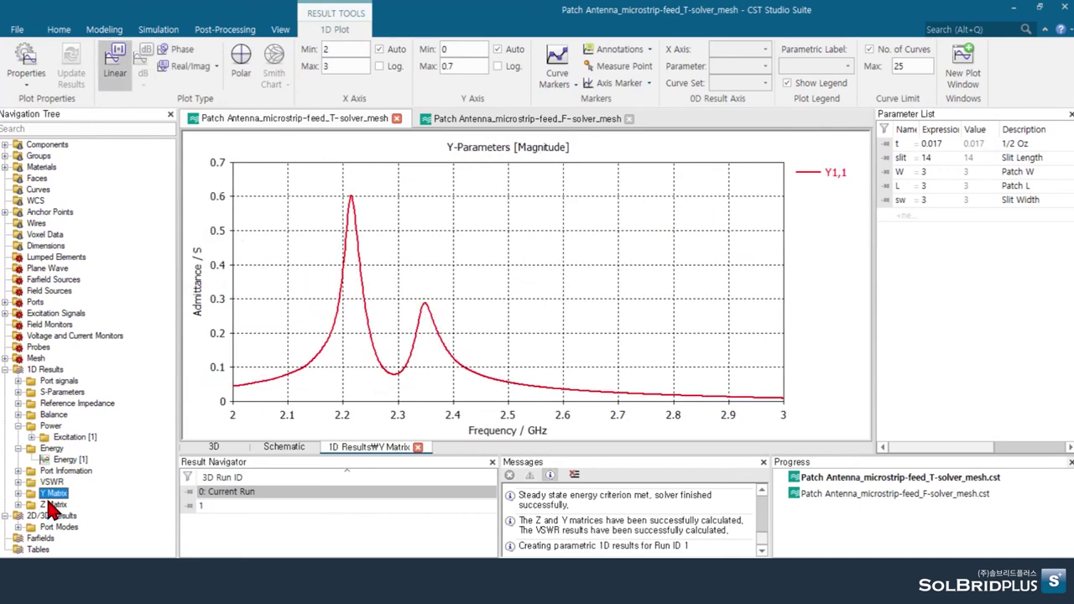
left_click(53, 505)
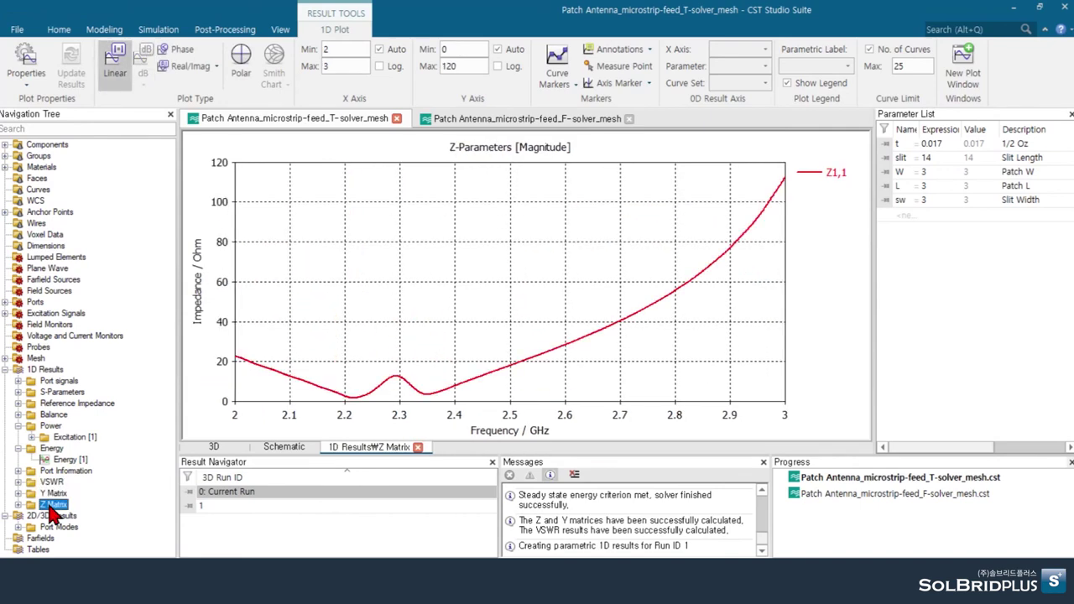
left_click(48, 372)
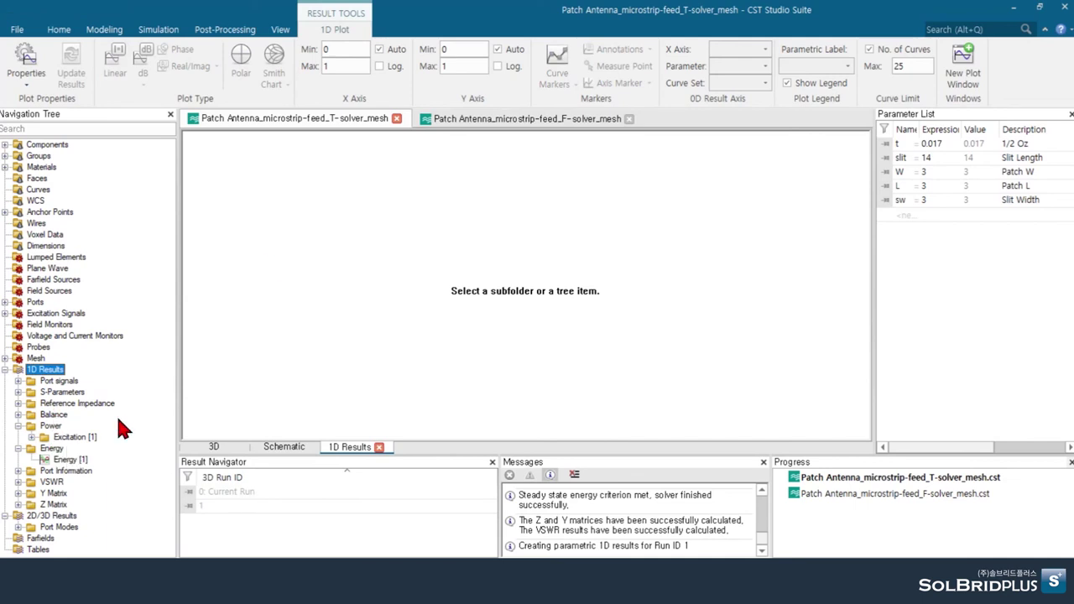
left_click(19, 449)
Step: Display the e1 electric field mode of Port1 and examine its field arrows and mode data at the feed's port face
left_click(46, 515)
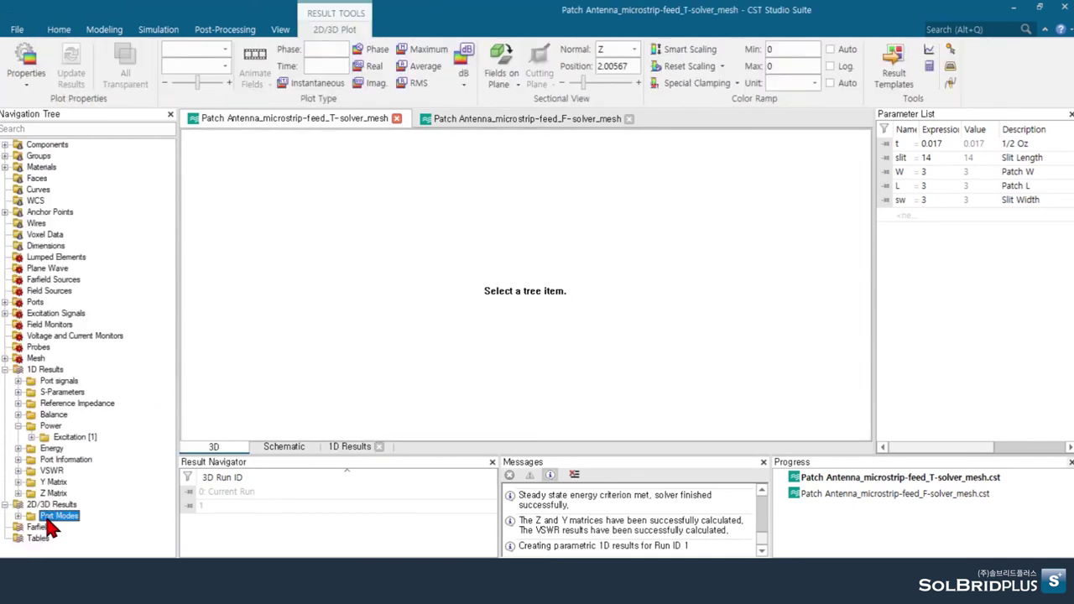
left_click(17, 516)
left_click(31, 527)
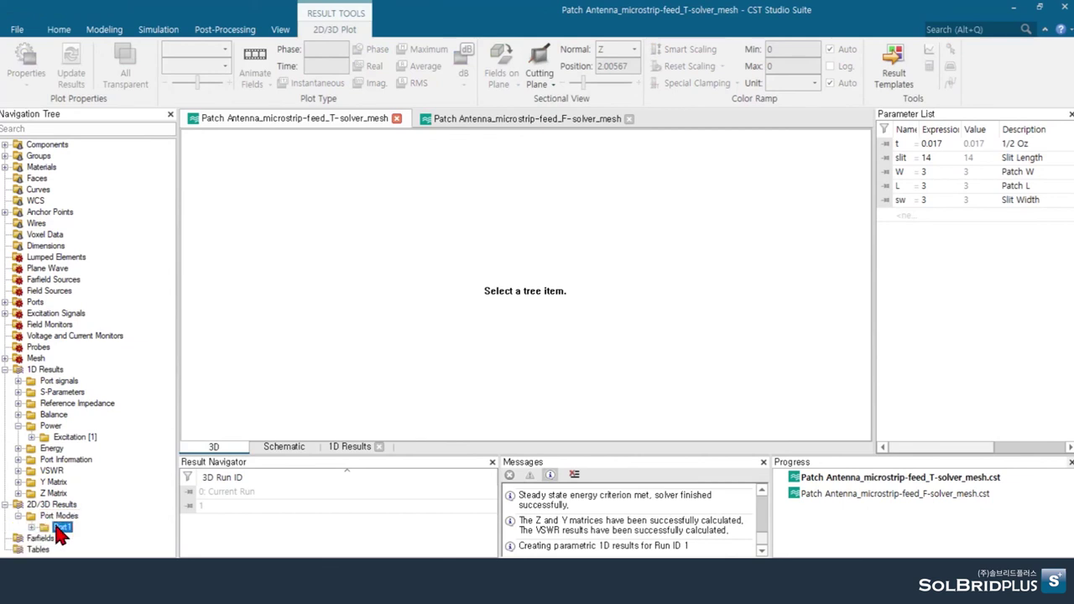
left_click(31, 527)
left_click(69, 538)
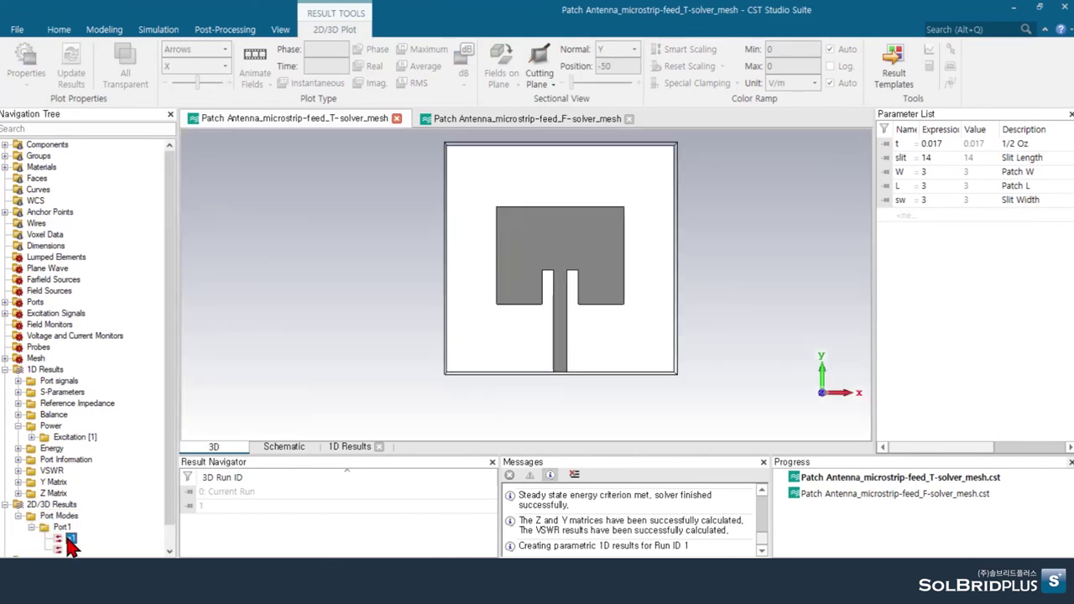
scroll(556, 374, "up", 2)
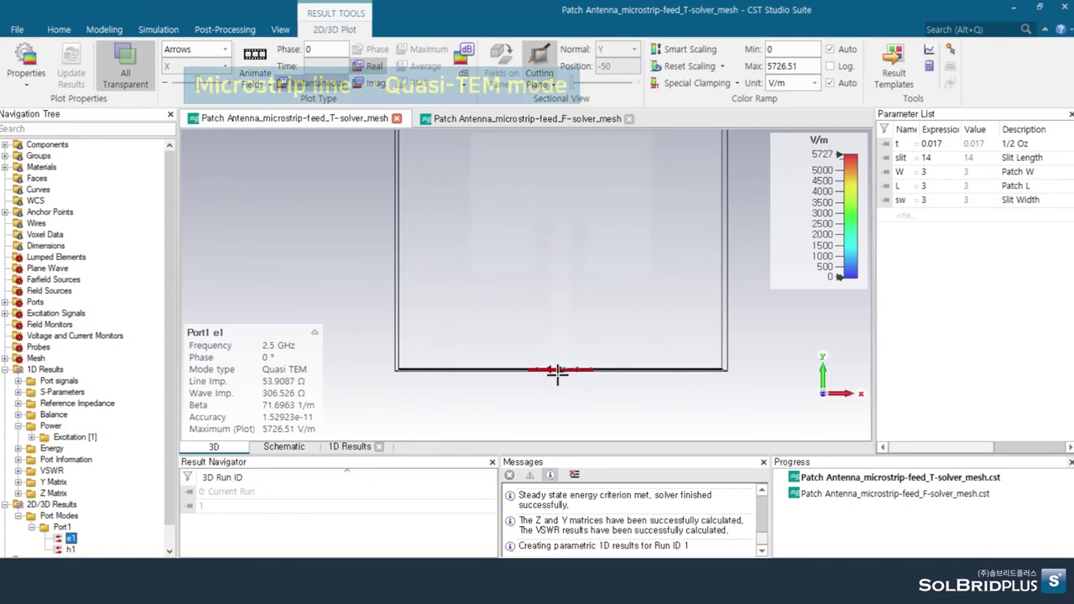
scroll(556, 374, "up", 2)
left_click_drag(550, 392, 556, 291)
mouse_move(285, 428)
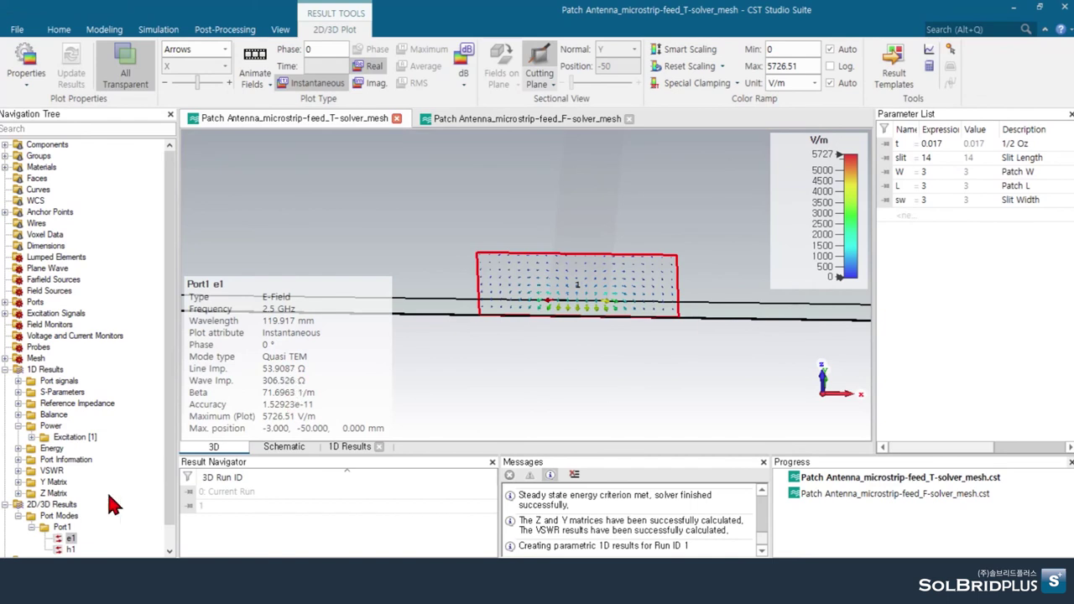
Step: Display the h1 magnetic field mode of Port1 to examine its data, and return to the e1 mode
left_click(70, 550)
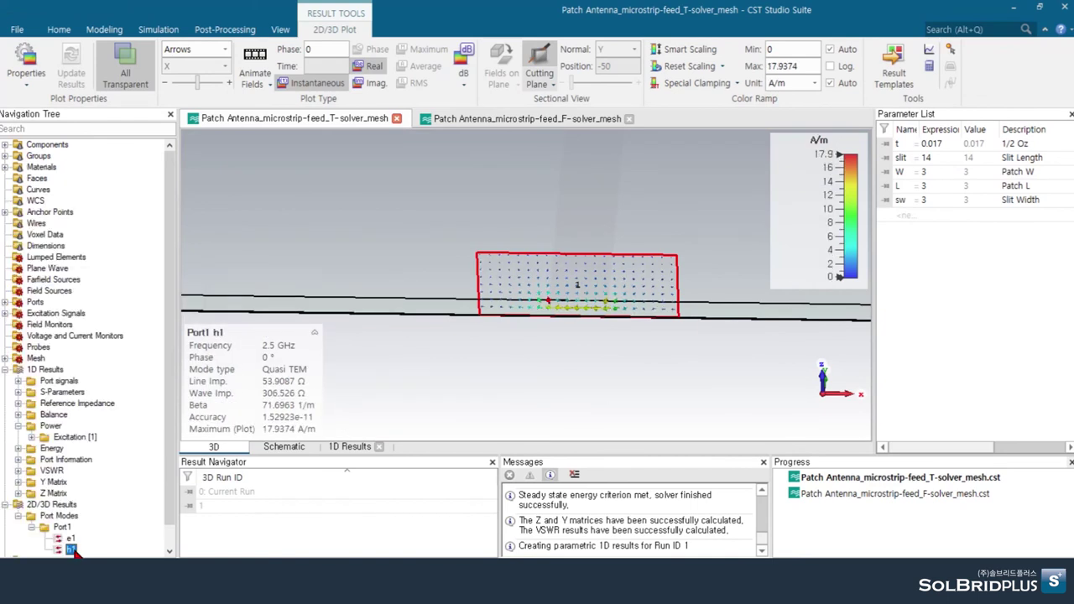
mouse_move(290, 378)
left_click(71, 538)
scroll(34, 485, "down", 1)
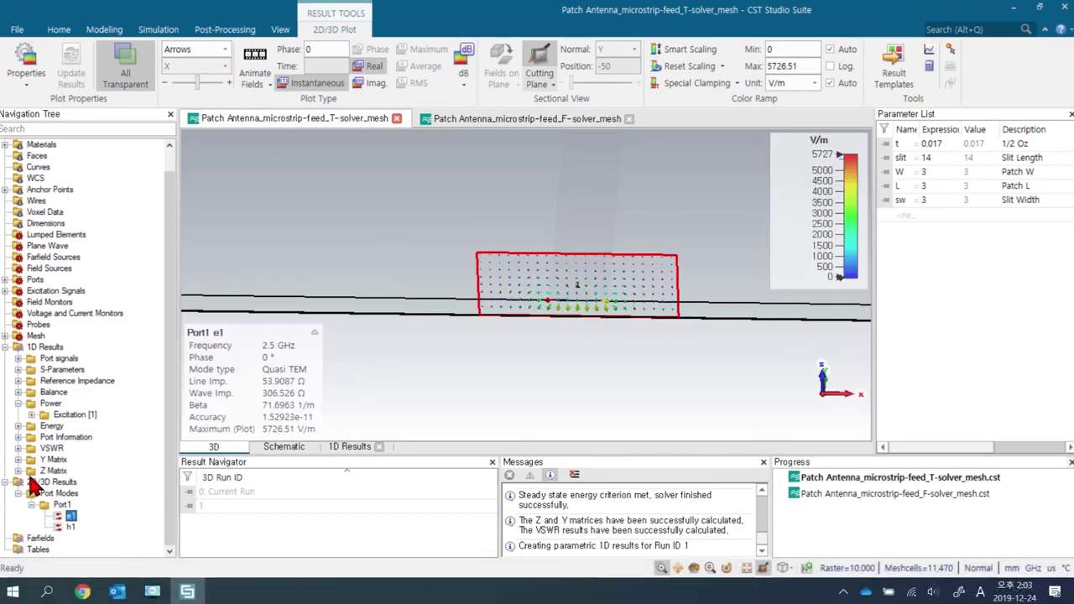